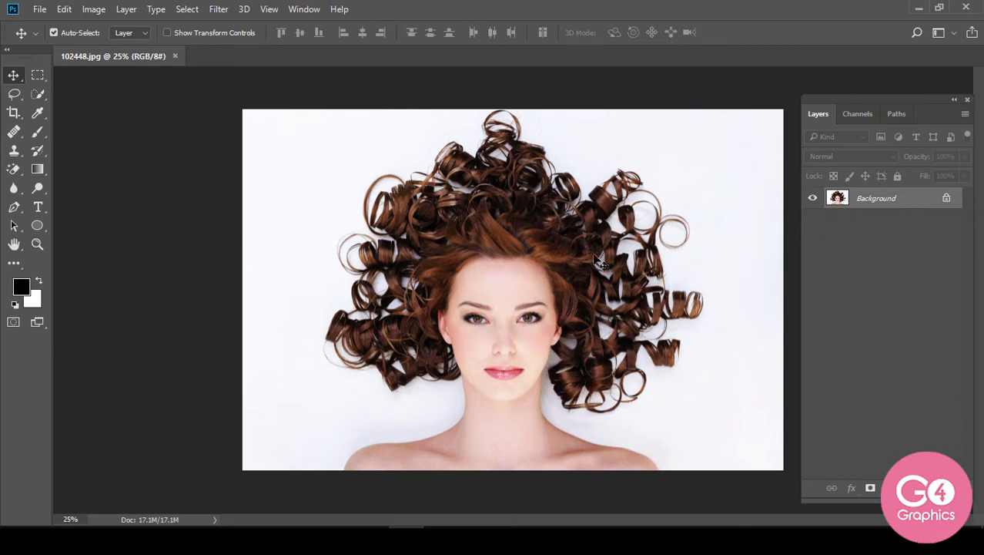
# Step: Duplicate the unlocked background layer and hide the original Layer 0
pyautogui.keyDown('alt'); pyautogui.doubleClick(915, 204); pyautogui.keyUp('alt')
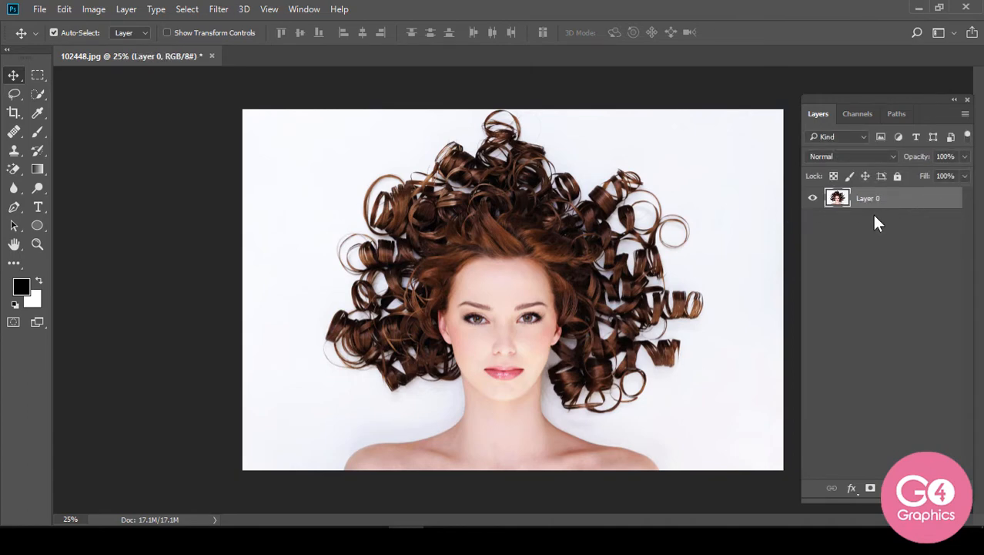
pyautogui.hotkey('ctrl', 'j')
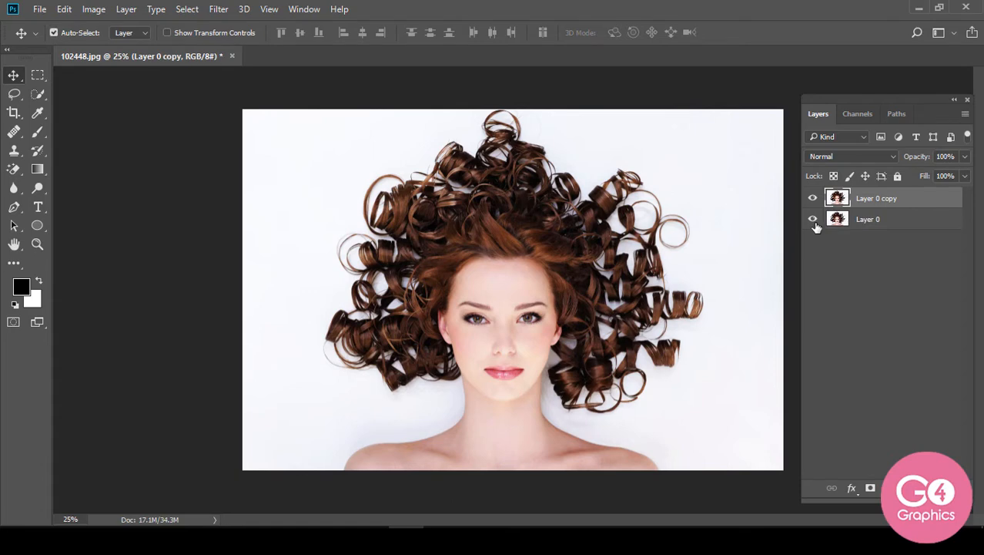
pyautogui.click(813, 219)
# Step: Select the woman's face, neck and shoulders with the Quick Selection tool, subtracting the excess curls from the selection
pyautogui.click(37, 94)
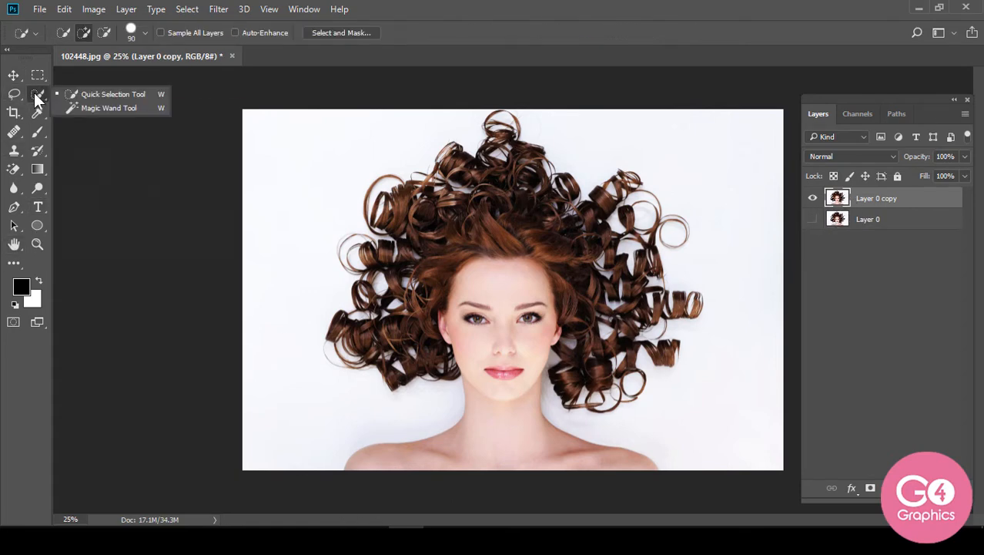
pyautogui.click(77, 95)
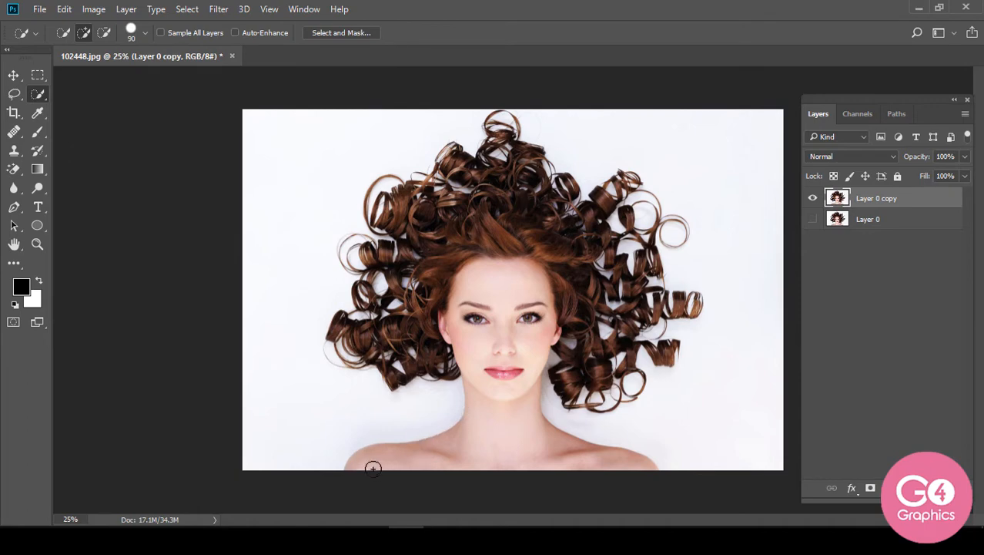
pyautogui.moveTo(373, 468)
pyautogui.mouseDown()
pyautogui.moveTo(447, 460)
pyautogui.moveTo(479, 433)
pyautogui.moveTo(488, 293)
pyautogui.moveTo(545, 471)
pyautogui.mouseUp()
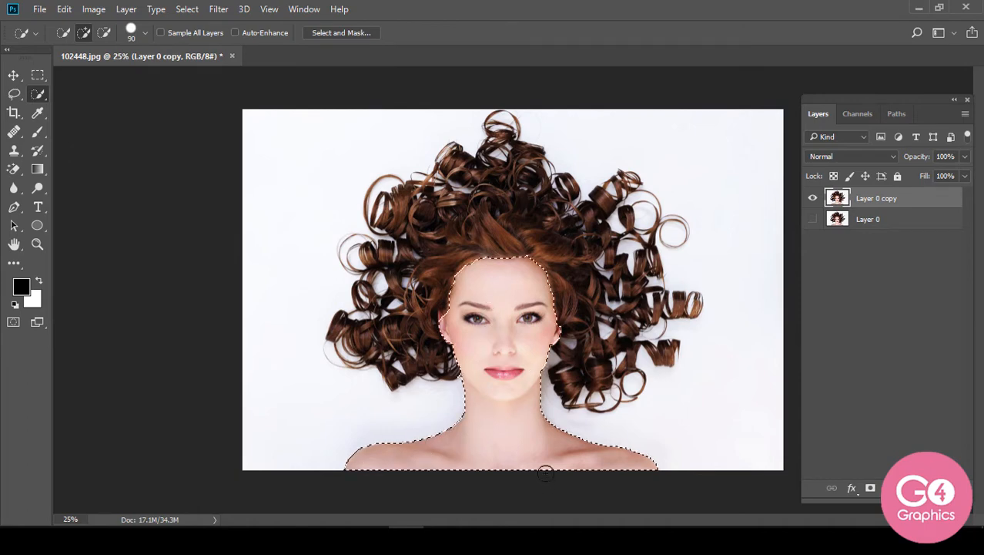
pyautogui.moveTo(454, 285)
pyautogui.mouseDown()
pyautogui.moveTo(513, 252)
pyautogui.moveTo(544, 287)
pyautogui.mouseUp()
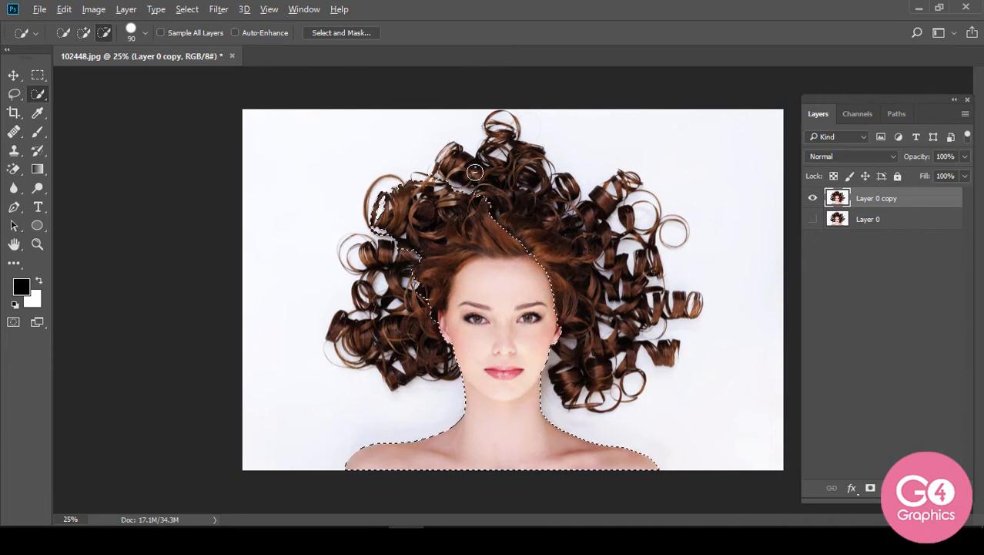
pyautogui.moveTo(474, 172)
pyautogui.mouseDown()
pyautogui.moveTo(381, 313)
pyautogui.moveTo(389, 264)
pyautogui.moveTo(473, 188)
pyautogui.moveTo(515, 199)
pyautogui.moveTo(464, 212)
pyautogui.moveTo(502, 227)
pyautogui.mouseUp()
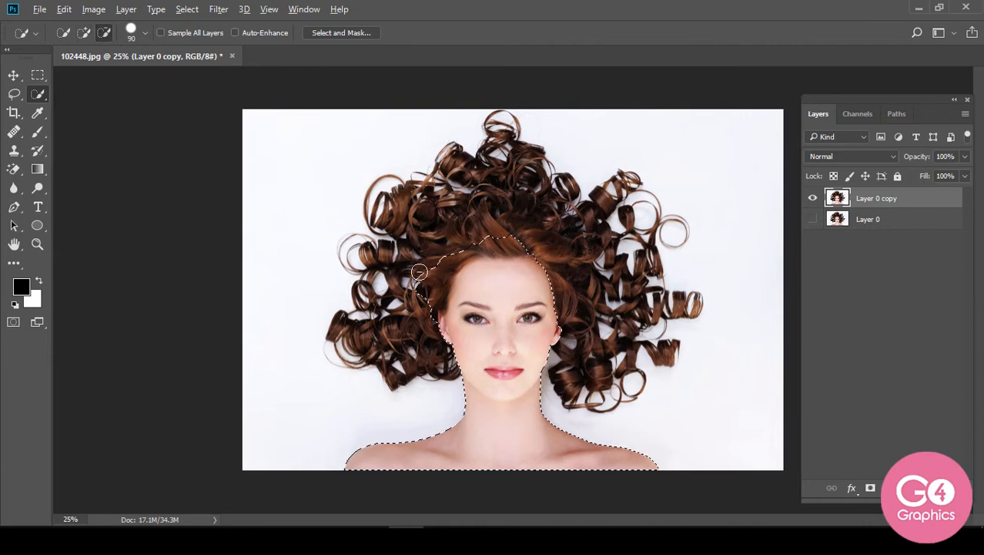
pyautogui.moveTo(420, 272); pyautogui.dragTo(415, 292)
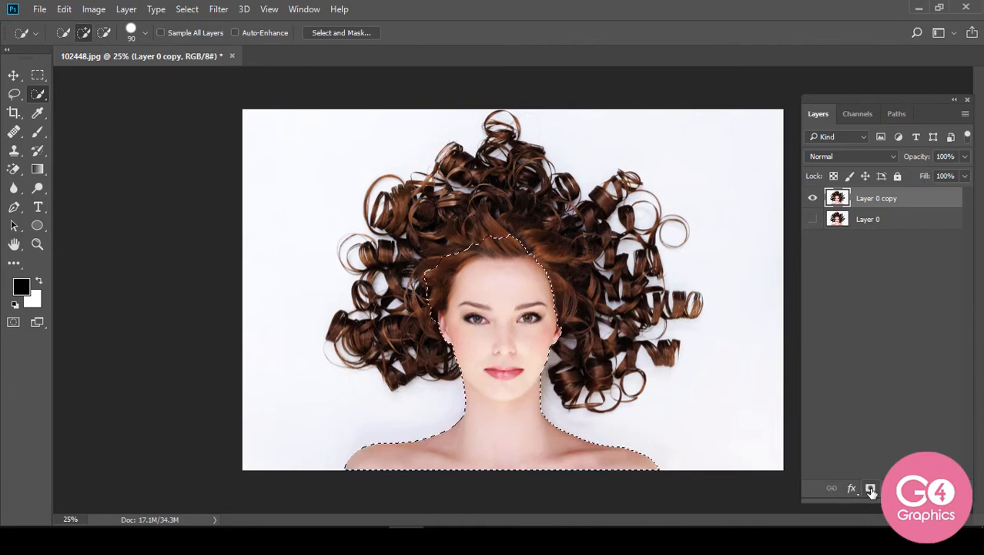
# Step: Add a layer mask from the selection to Layer 0 copy and disable it, making the layer image active
pyautogui.click(871, 490)
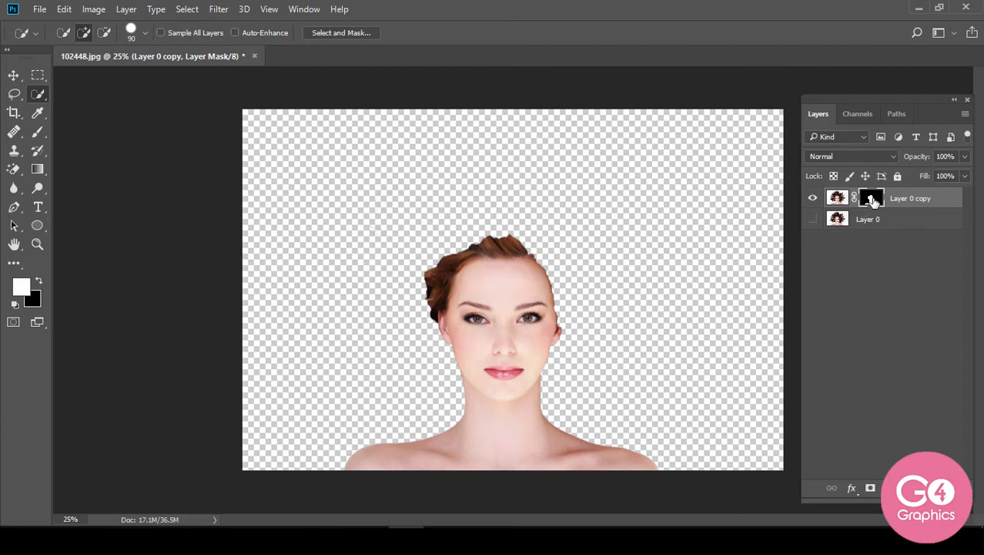
pyautogui.keyDown('shift'); pyautogui.click(873, 200); pyautogui.keyUp('shift')
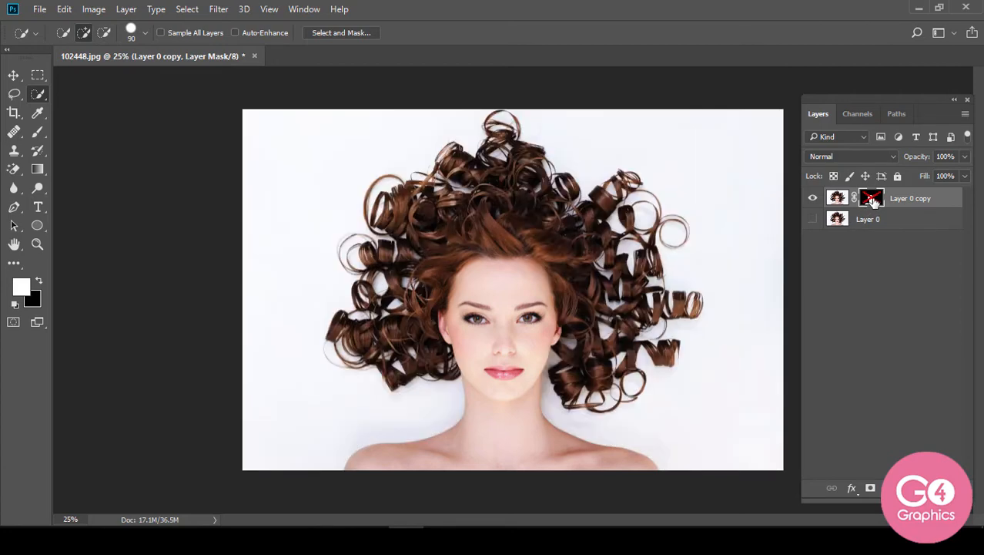
pyautogui.click(838, 199)
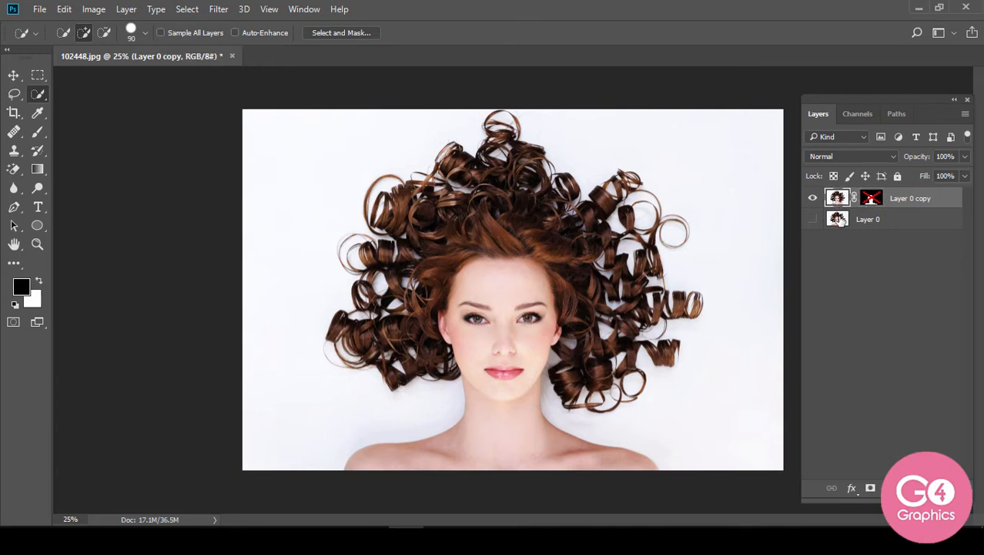
# Step: Compare the Red, Green and Blue channels one at a time and duplicate the Blue channel
pyautogui.click(864, 118)
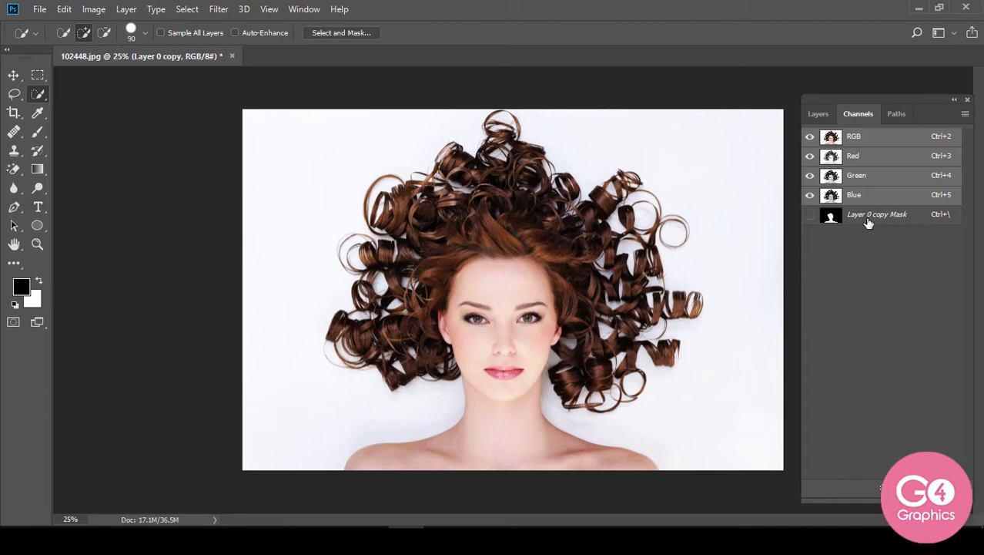
pyautogui.click(880, 159)
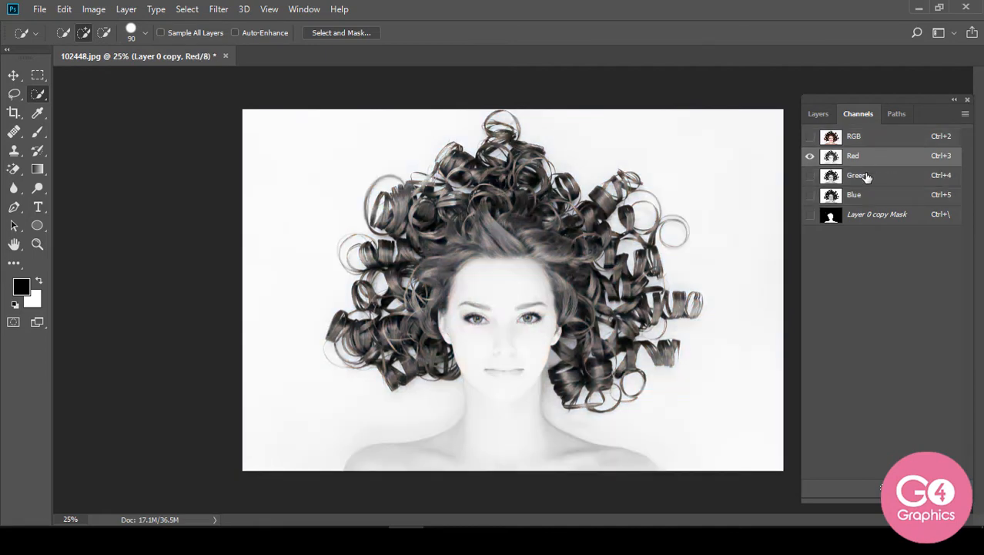
pyautogui.click(867, 176)
pyautogui.click(867, 162)
pyautogui.click(860, 179)
pyautogui.click(857, 197)
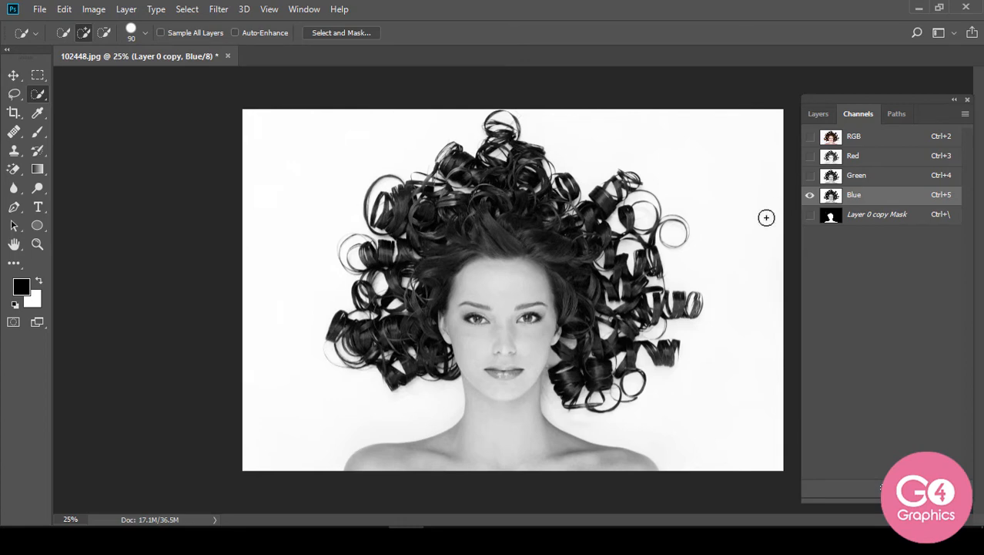
pyautogui.click(879, 180)
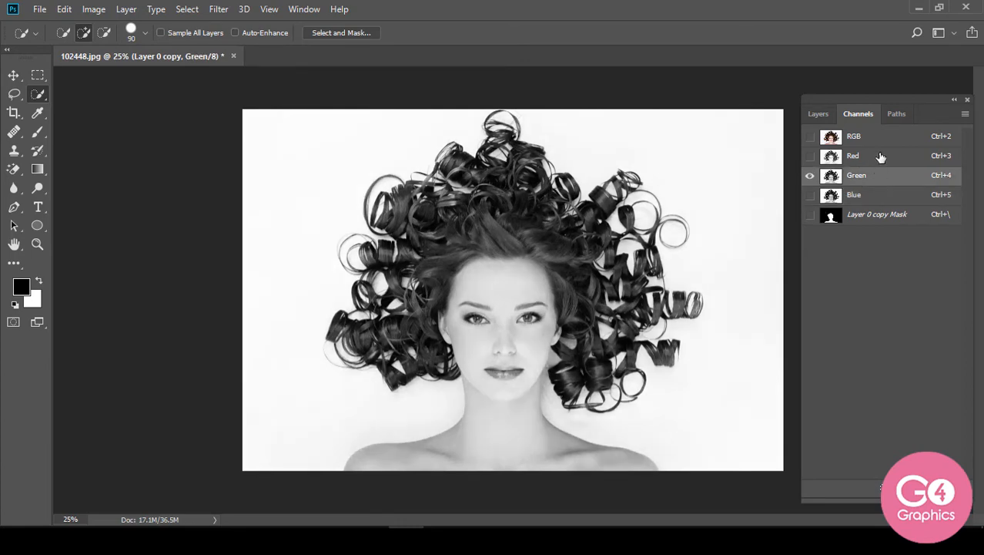
pyautogui.click(879, 156)
pyautogui.click(873, 197)
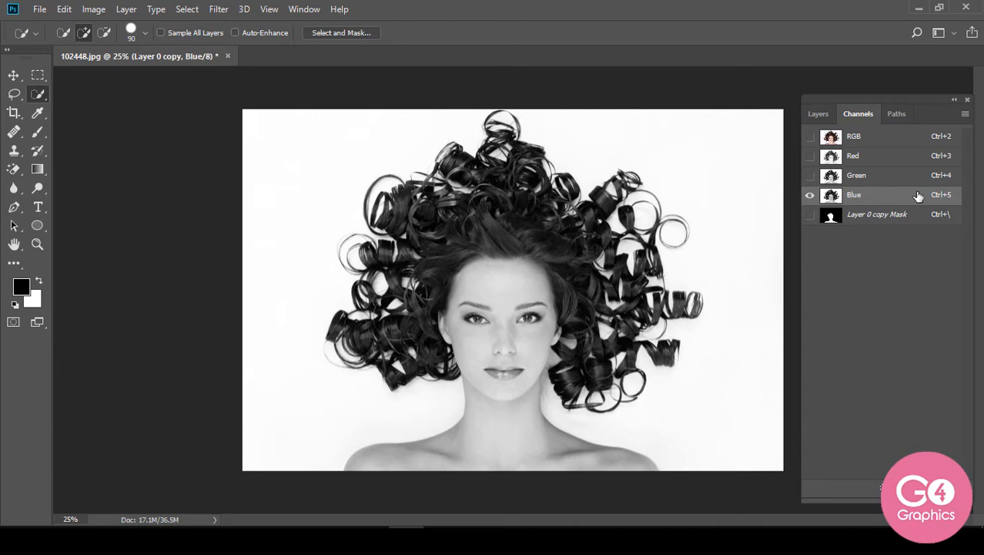
pyautogui.moveTo(919, 195); pyautogui.dragTo(928, 497)
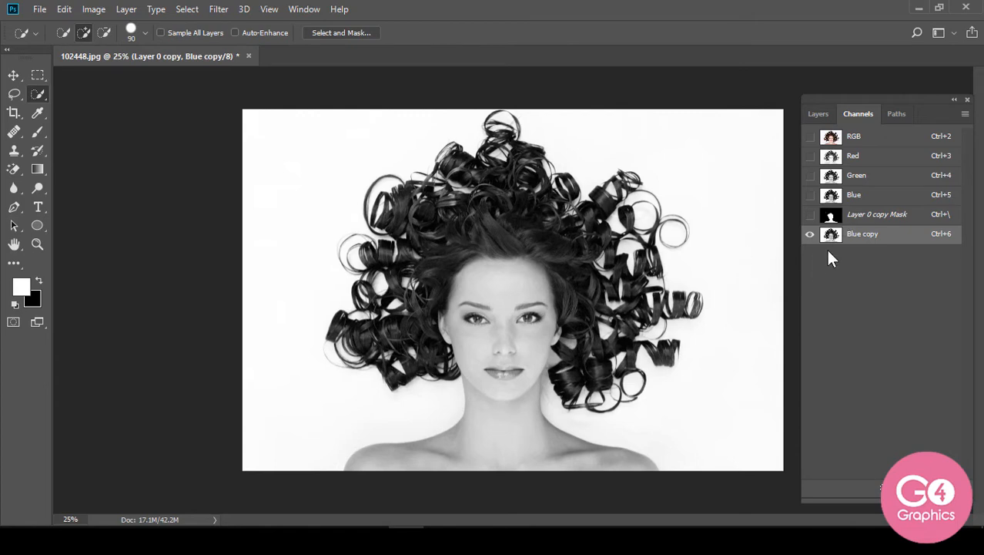
# Step: Apply Levels to the Blue copy channel with input black point 31 and white point 218
pyautogui.click(96, 8)
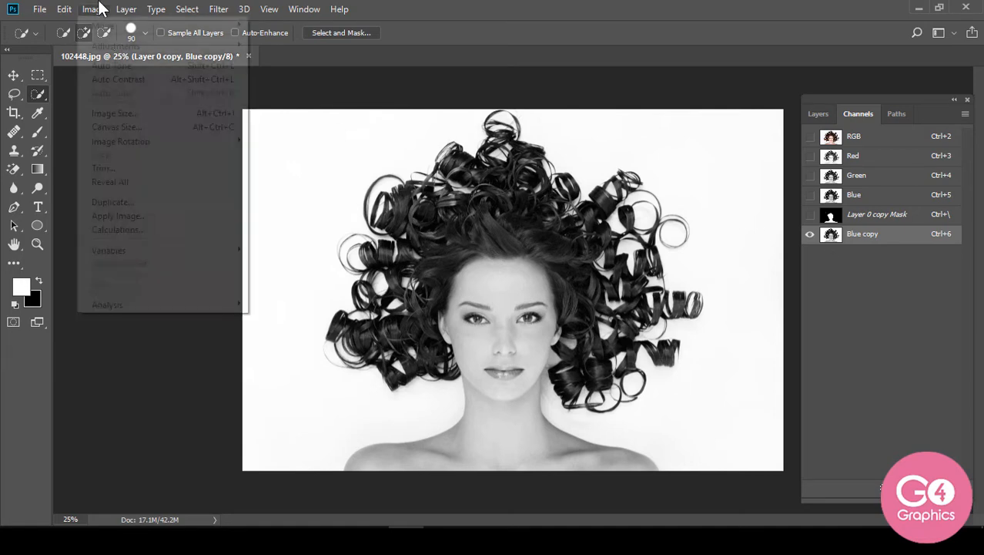
pyautogui.moveTo(124, 48)
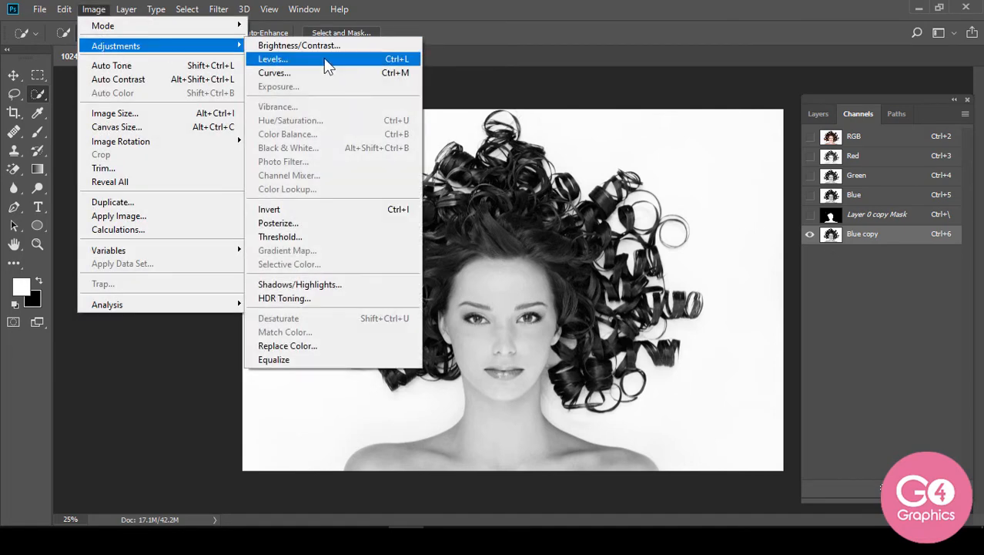
pyautogui.click(395, 61)
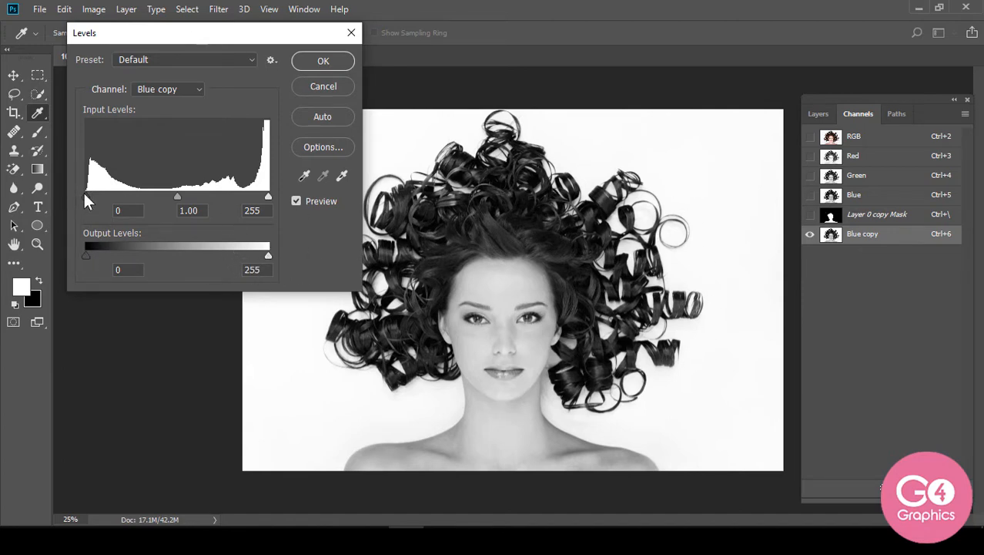
pyautogui.moveTo(84, 196); pyautogui.dragTo(102, 196)
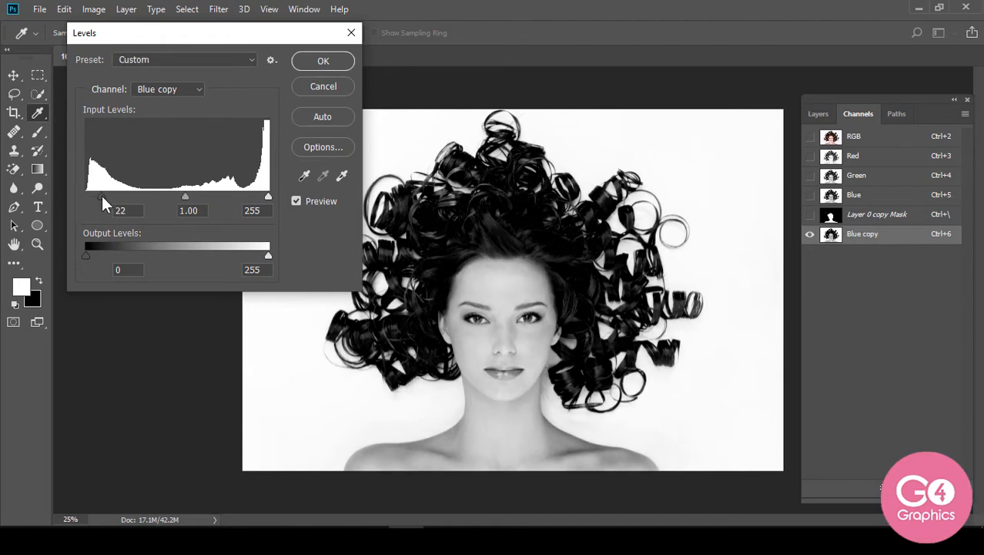
pyautogui.moveTo(268, 195); pyautogui.dragTo(242, 194)
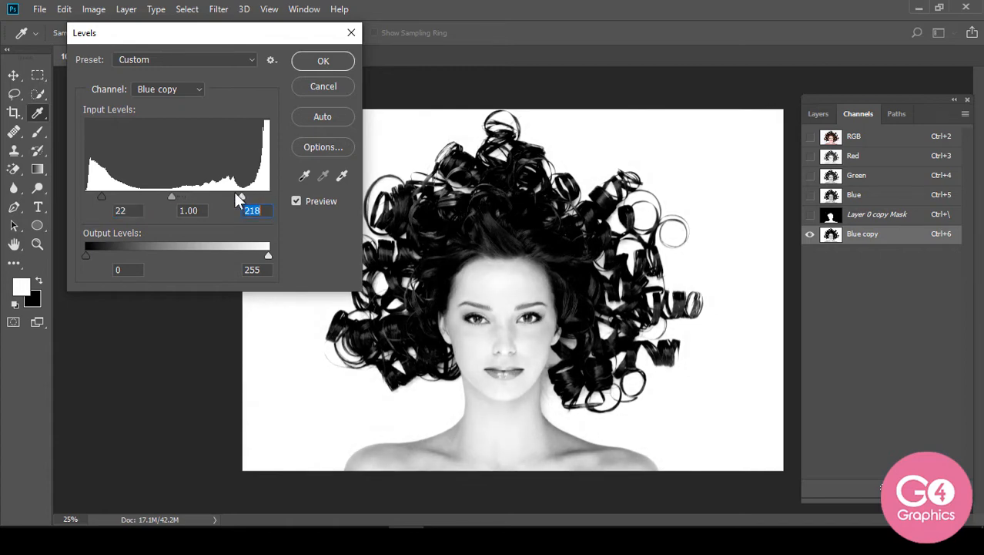
pyautogui.click(97, 197)
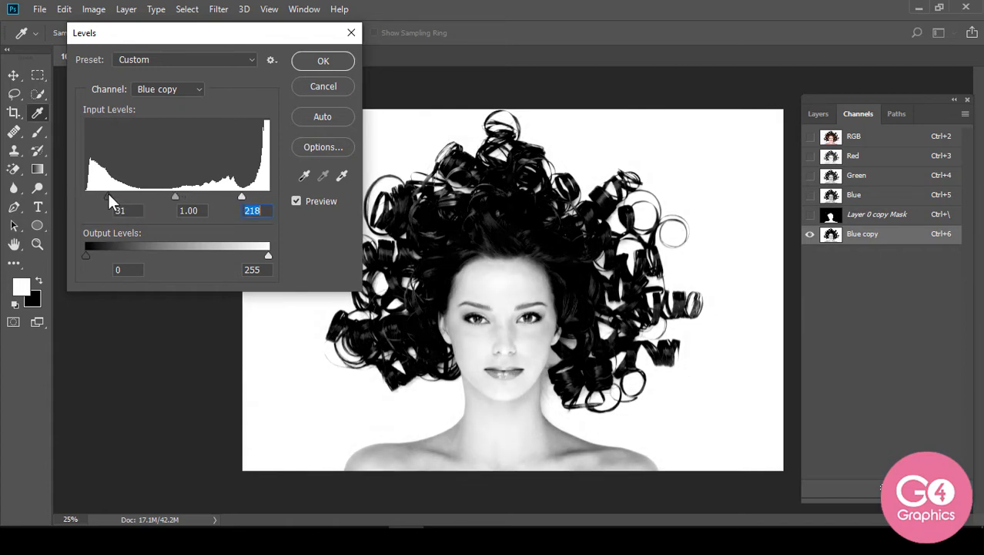
pyautogui.click(305, 65)
pyautogui.press('w')
# Step: Apply Levels to the Blue copy channel again with input black point 19 and white point 229
pyautogui.hotkey('ctrl', 'l')
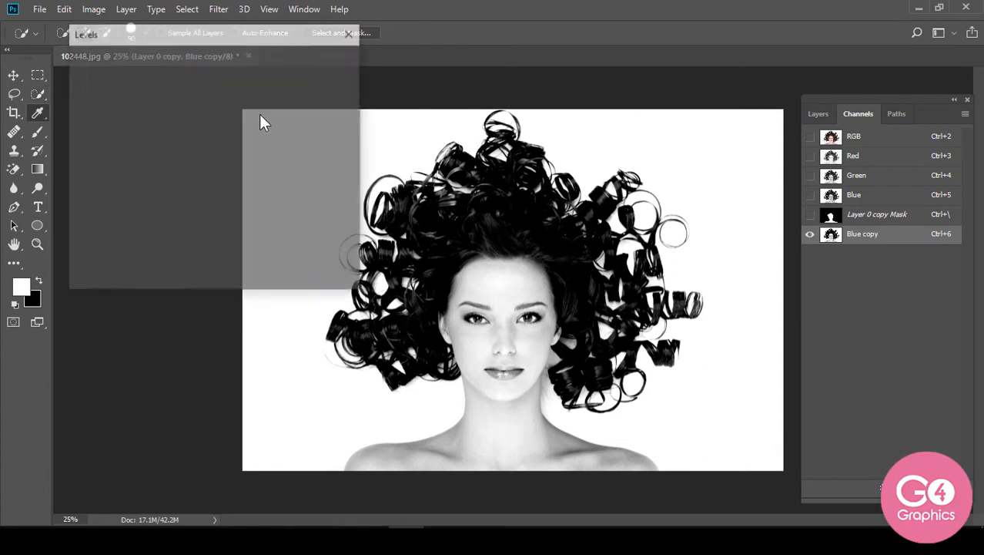
pyautogui.moveTo(89, 197); pyautogui.dragTo(100, 197)
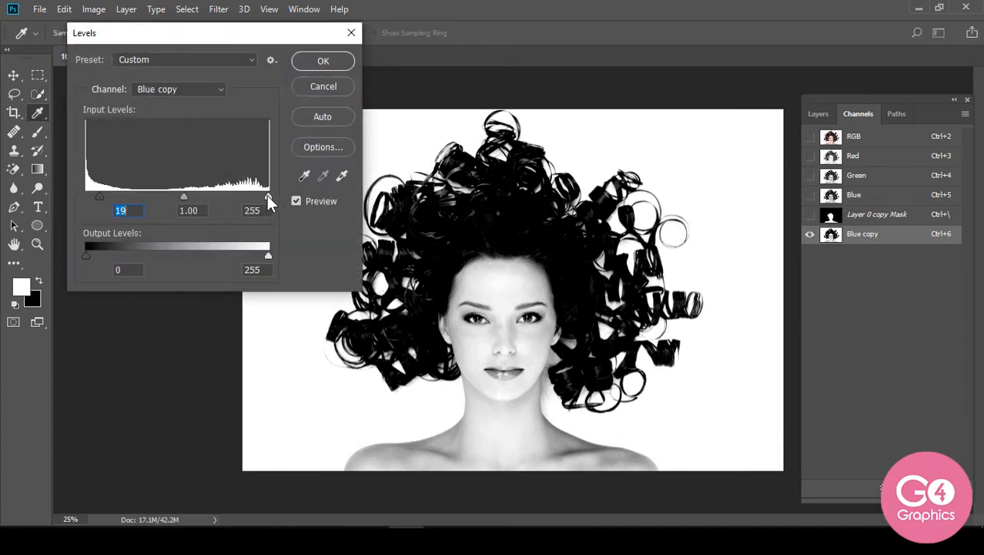
pyautogui.moveTo(267, 194); pyautogui.dragTo(249, 195)
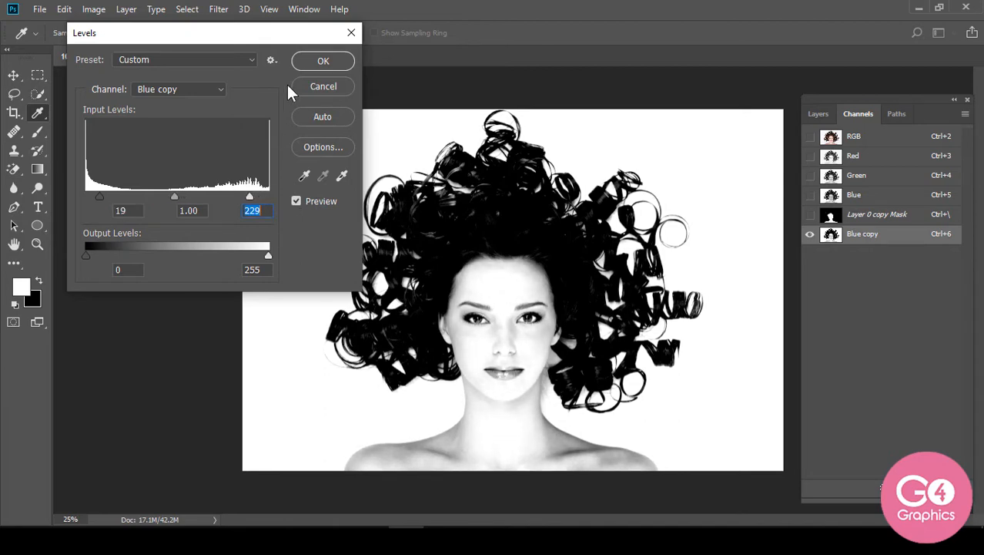
pyautogui.click(324, 62)
# Step: Apply a third Levels adjustment to the Blue copy channel with input black point 6 and white point 225
pyautogui.hotkey('ctrl', 'l')
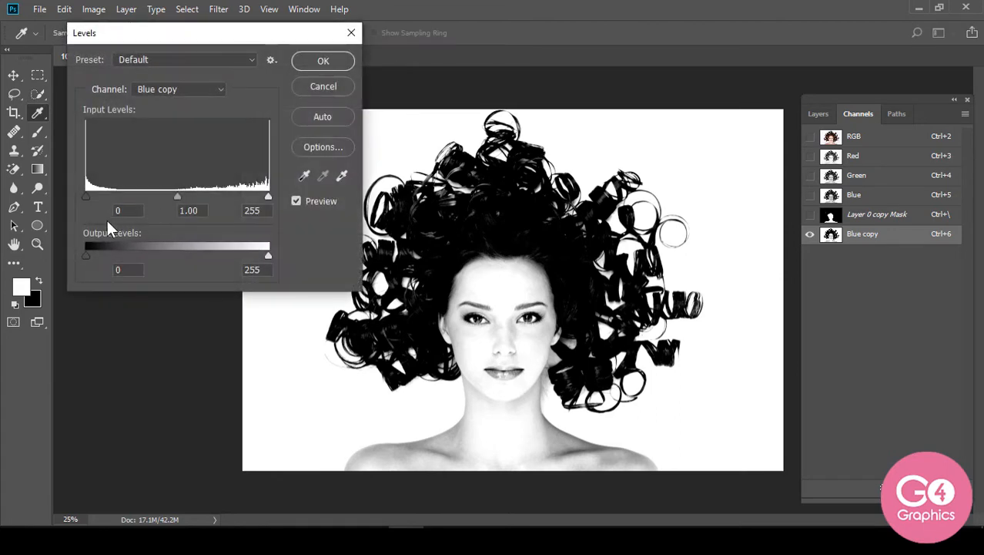
pyautogui.moveTo(86, 191); pyautogui.dragTo(90, 193)
pyautogui.moveTo(267, 196); pyautogui.dragTo(246, 194)
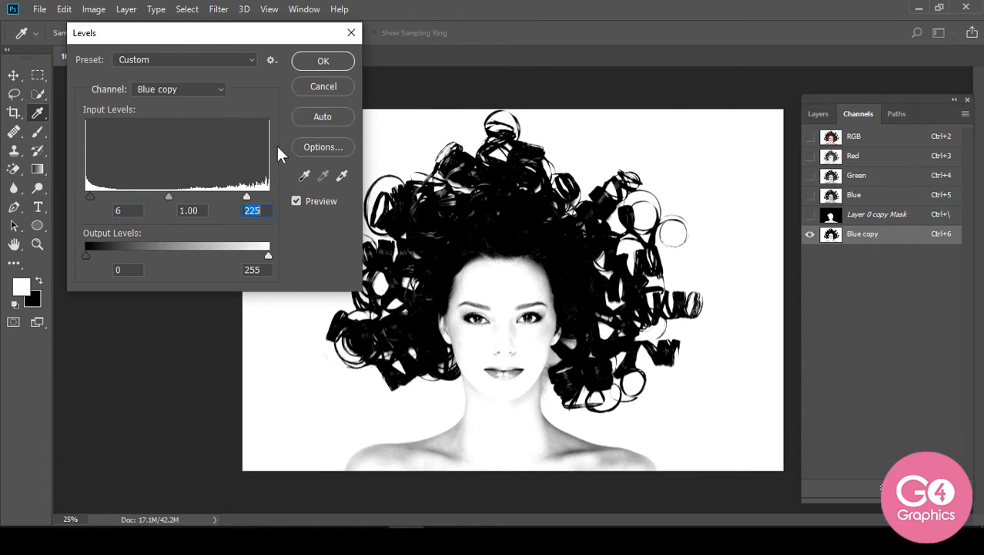
pyautogui.click(316, 62)
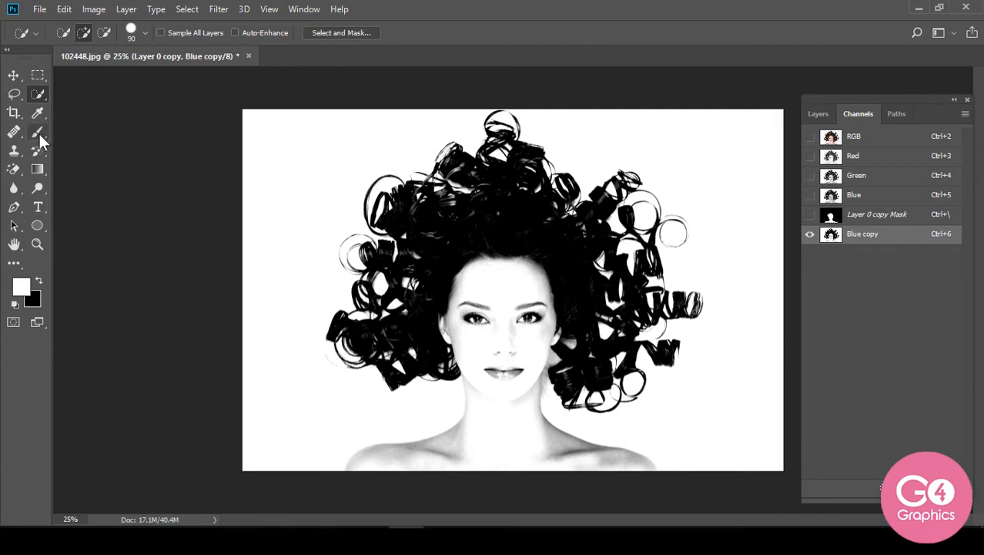
# Step: Paint a black stroke across the upper-left corner of the Blue copy channel with a size 406 brush in Normal mode
pyautogui.moveTo(39, 131); pyautogui.dragTo(140, 134)
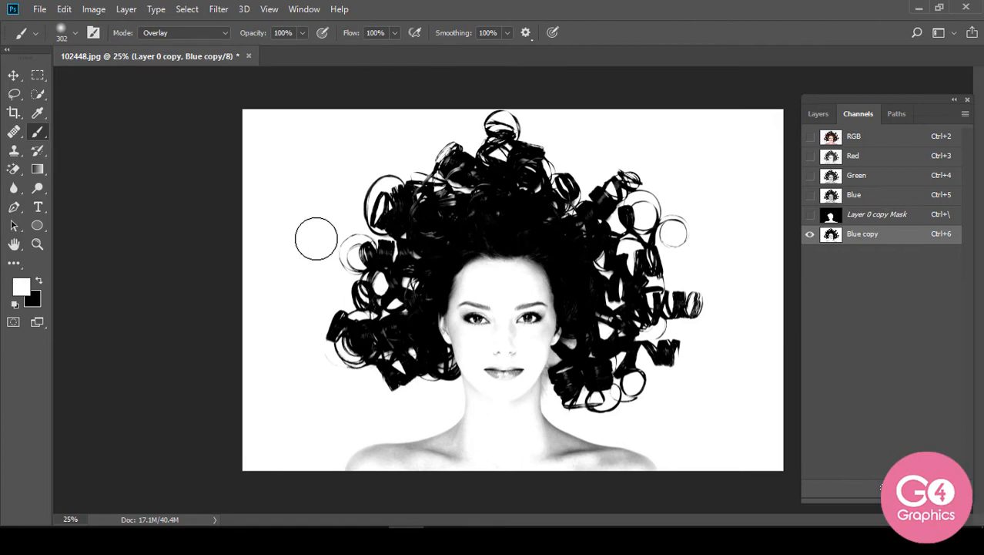
pyautogui.moveTo(317, 239)
pyautogui.mouseDown()
pyautogui.moveTo(331, 232)
pyautogui.moveTo(320, 124)
pyautogui.mouseUp()
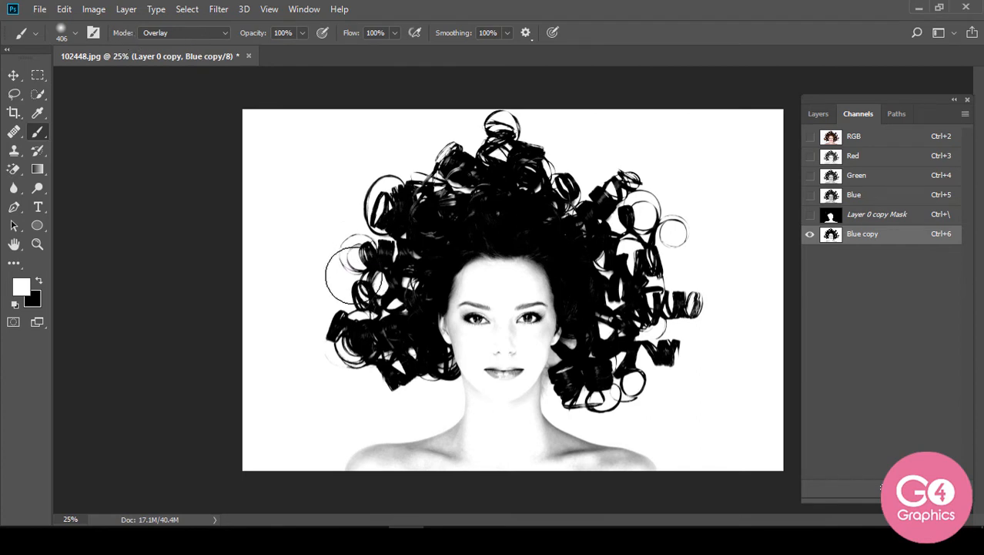
pyautogui.press('x')
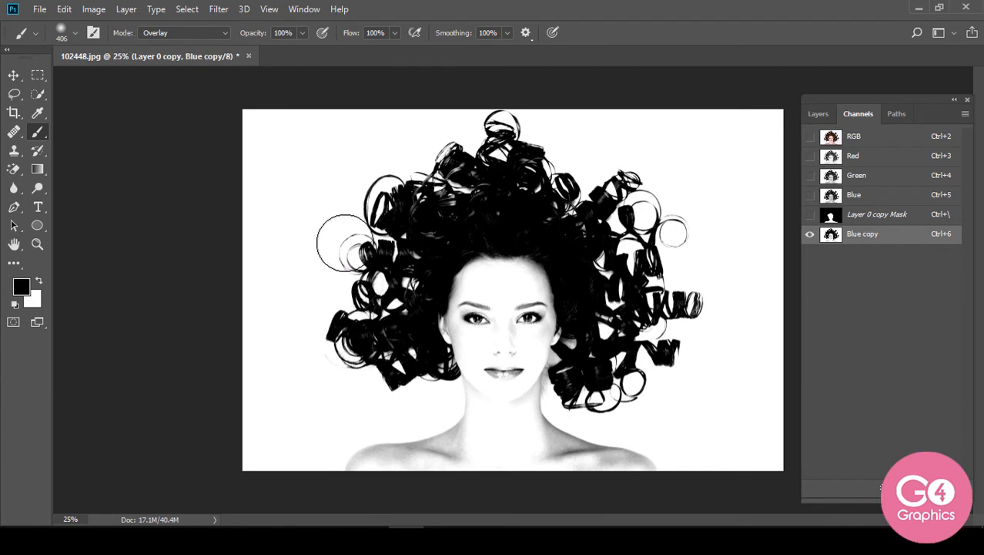
pyautogui.click(174, 35)
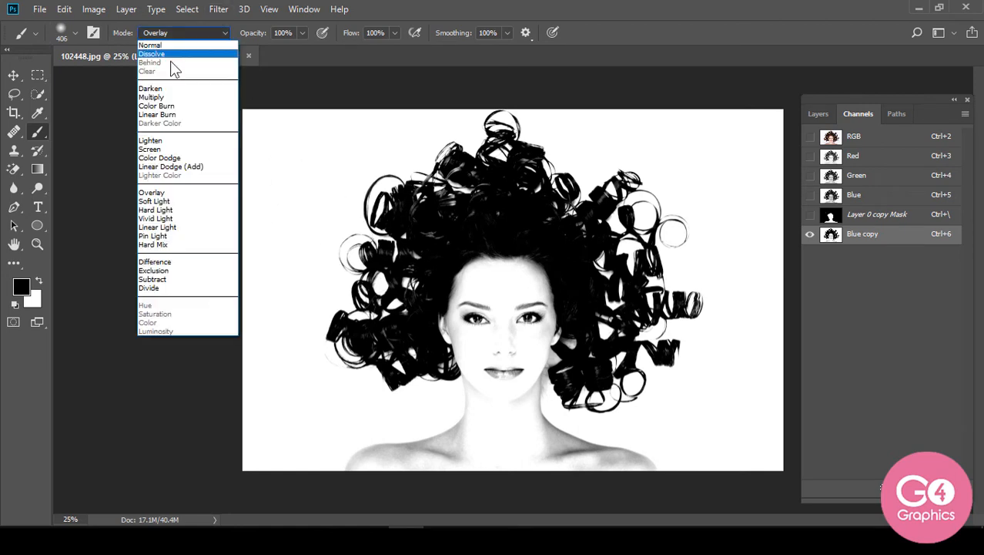
pyautogui.click(174, 45)
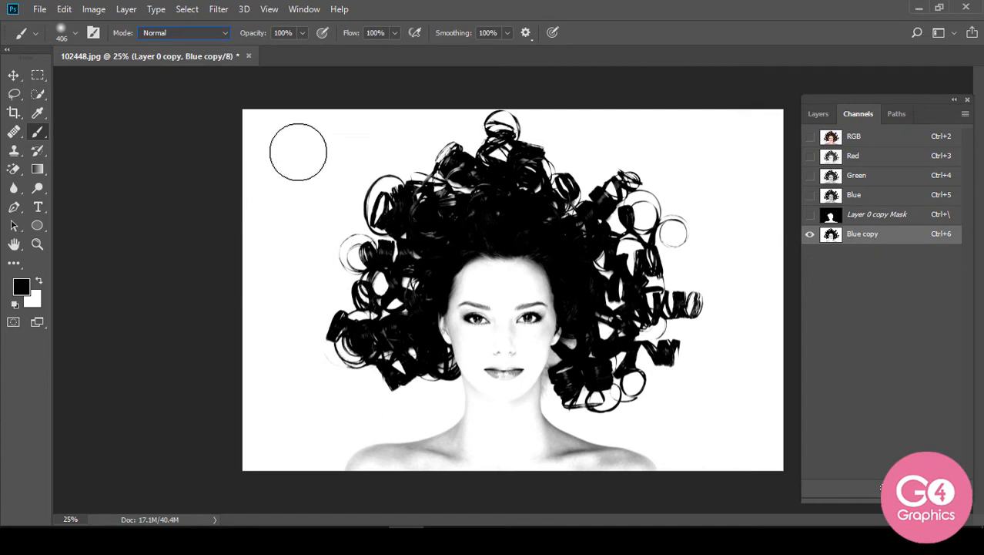
pyautogui.moveTo(301, 126)
pyautogui.mouseDown()
pyautogui.moveTo(224, 212)
pyautogui.moveTo(278, 158)
pyautogui.mouseUp()
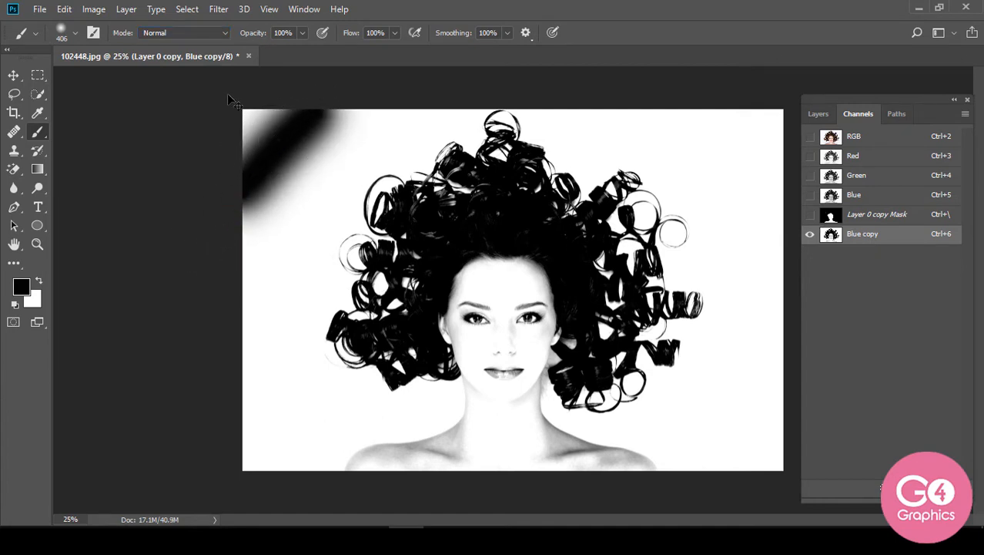
# Step: Undo the black test stroke on the Blue copy channel and set the brush blending mode to Overlay
pyautogui.hotkey('ctrl', 'z')
pyautogui.click(221, 33)
pyautogui.click(193, 190)
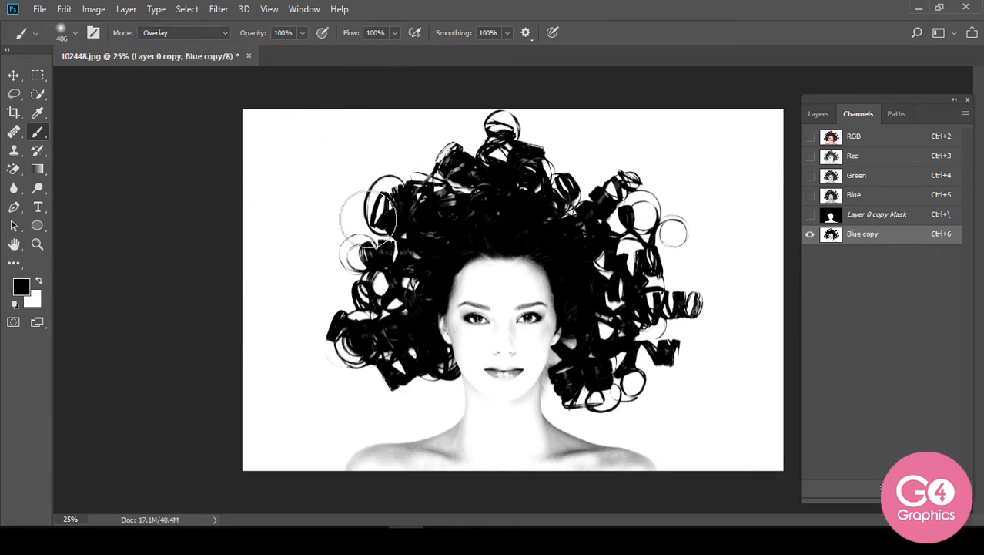
# Step: Paint black in Overlay mode over the curls on both sides, the crown and the hairline to darken the hair in the Blue copy channel
pyautogui.moveTo(381, 179)
pyautogui.mouseDown()
pyautogui.moveTo(338, 268)
pyautogui.moveTo(339, 292)
pyautogui.moveTo(351, 246)
pyautogui.moveTo(357, 393)
pyautogui.moveTo(430, 359)
pyautogui.moveTo(429, 326)
pyautogui.mouseUp()
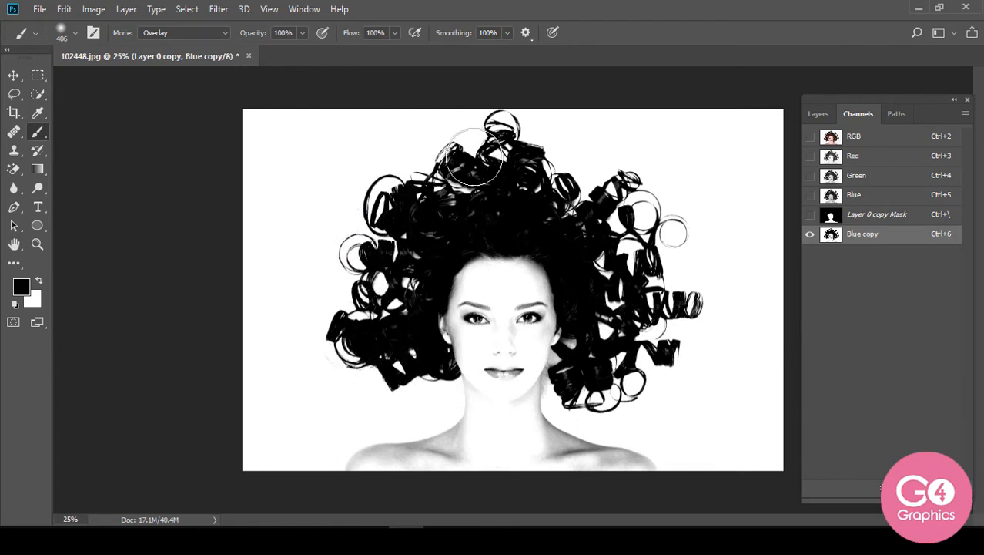
pyautogui.moveTo(473, 158)
pyautogui.mouseDown()
pyautogui.moveTo(477, 114)
pyautogui.moveTo(516, 129)
pyautogui.mouseUp()
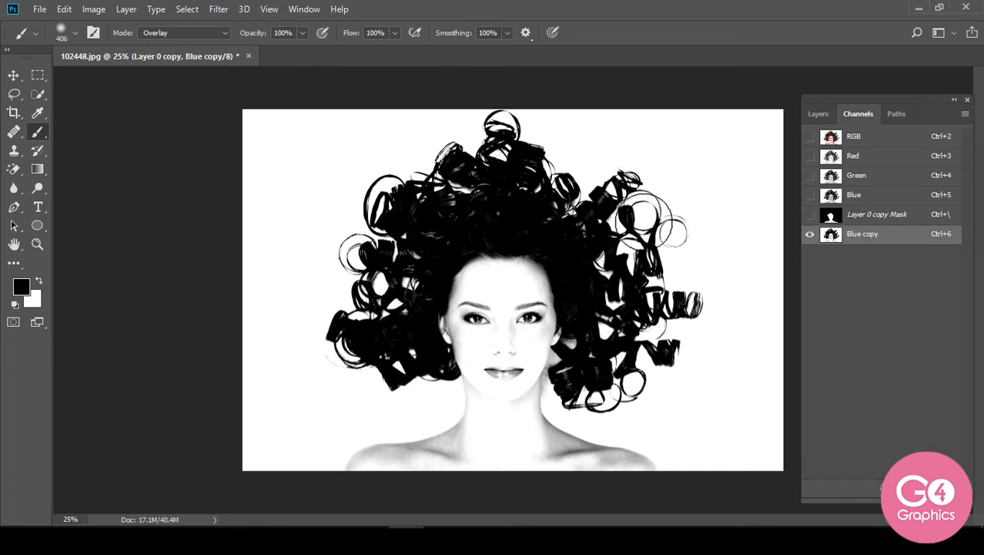
pyautogui.moveTo(647, 218)
pyautogui.mouseDown()
pyautogui.moveTo(673, 260)
pyautogui.moveTo(694, 267)
pyautogui.moveTo(669, 319)
pyautogui.moveTo(675, 222)
pyautogui.moveTo(697, 282)
pyautogui.moveTo(698, 377)
pyautogui.moveTo(588, 389)
pyautogui.moveTo(624, 401)
pyautogui.moveTo(646, 366)
pyautogui.moveTo(627, 364)
pyautogui.moveTo(613, 321)
pyautogui.moveTo(632, 346)
pyautogui.mouseUp()
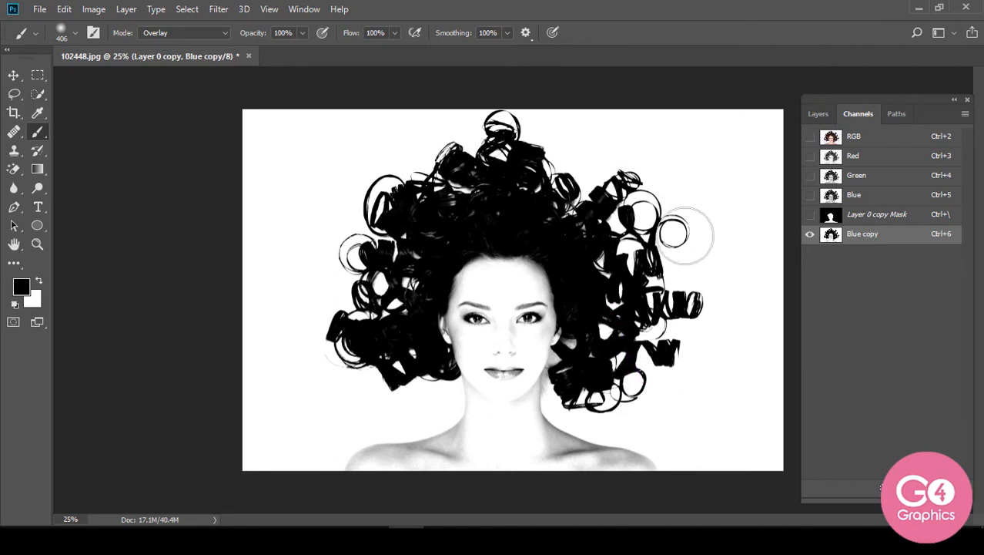
pyautogui.moveTo(685, 235)
pyautogui.mouseDown()
pyautogui.moveTo(649, 202)
pyautogui.moveTo(690, 323)
pyautogui.moveTo(641, 362)
pyautogui.moveTo(576, 331)
pyautogui.moveTo(531, 250)
pyautogui.moveTo(485, 243)
pyautogui.moveTo(462, 307)
pyautogui.moveTo(467, 284)
pyautogui.moveTo(515, 261)
pyautogui.moveTo(481, 263)
pyautogui.moveTo(461, 279)
pyautogui.moveTo(502, 268)
pyautogui.moveTo(532, 286)
pyautogui.moveTo(477, 275)
pyautogui.moveTo(465, 302)
pyautogui.moveTo(501, 284)
pyautogui.mouseUp()
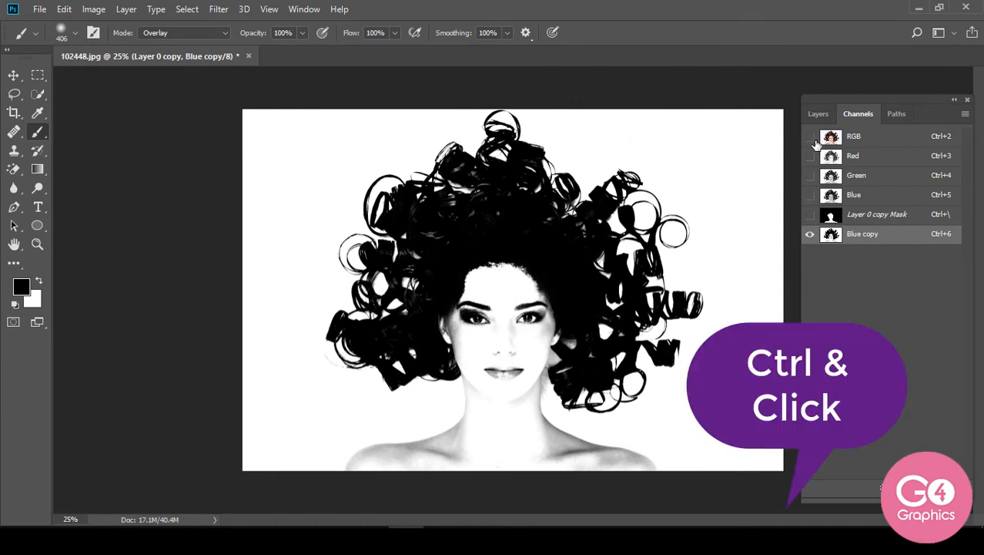
# Step: Load the Blue copy channel as a selection, show the RGB channels, hide Blue copy and return to the layers
pyautogui.keyDown('ctrl'); pyautogui.click(834, 235); pyautogui.keyUp('ctrl')
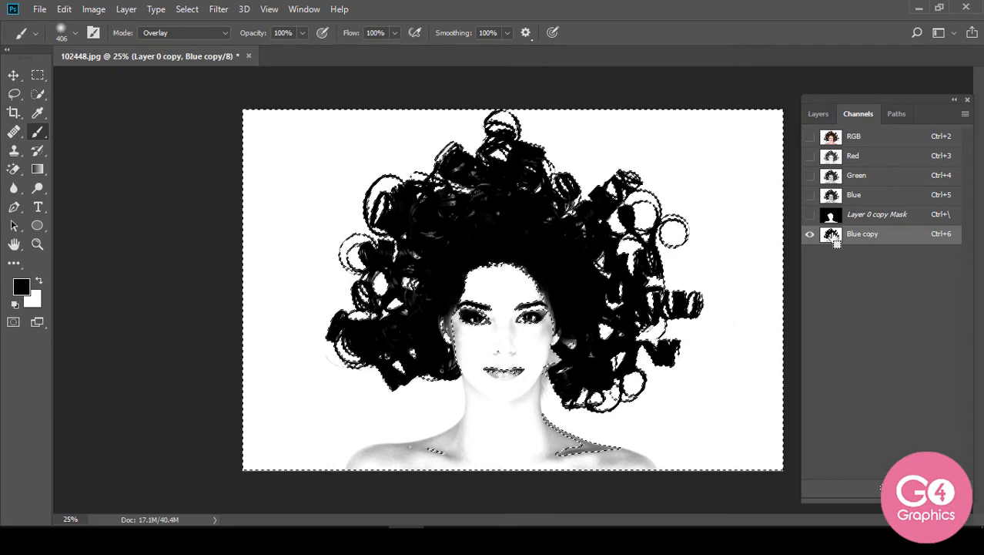
pyautogui.click(810, 139)
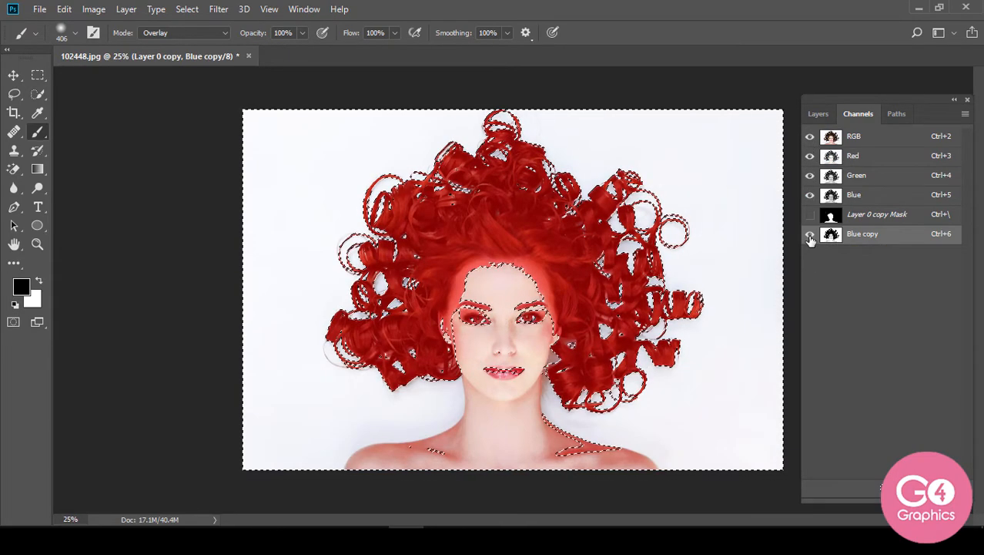
pyautogui.click(810, 235)
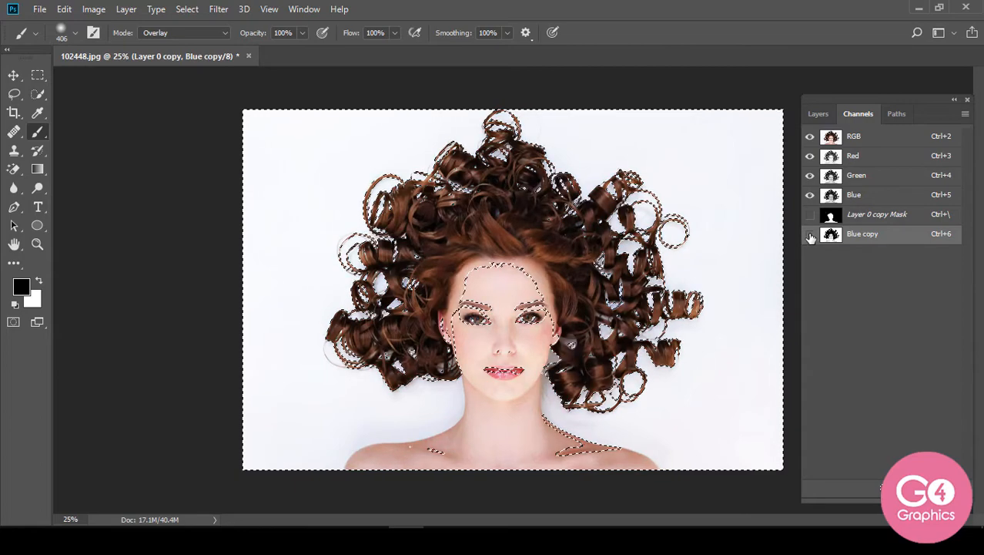
pyautogui.click(818, 114)
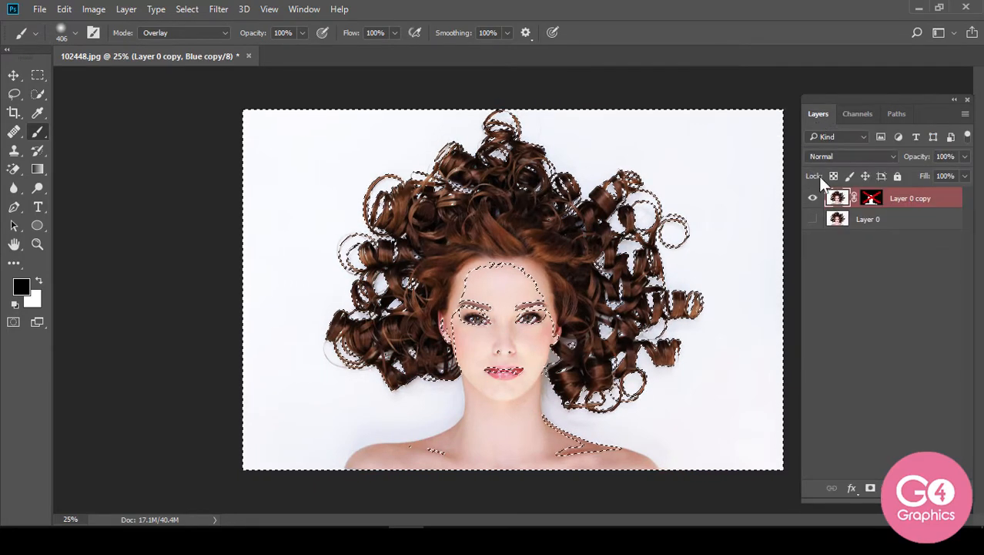
# Step: Invert the selection, enable the Layer 0 copy mask, fill the selected hair area with white on the mask and deselect
pyautogui.keyDown('shift'); pyautogui.click(872, 198); pyautogui.keyUp('shift')
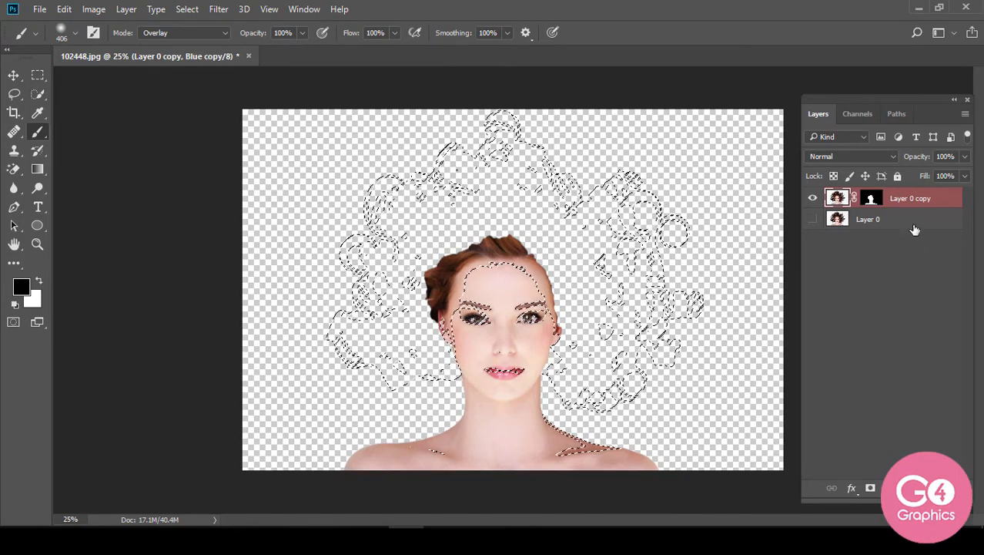
pyautogui.click(877, 204)
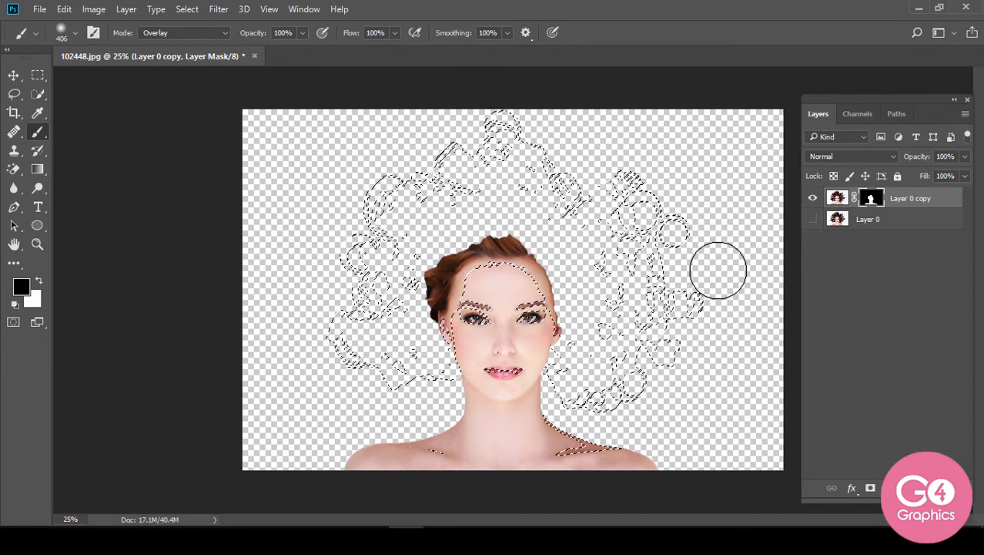
pyautogui.hotkey('ctrl', 'BackSpace')
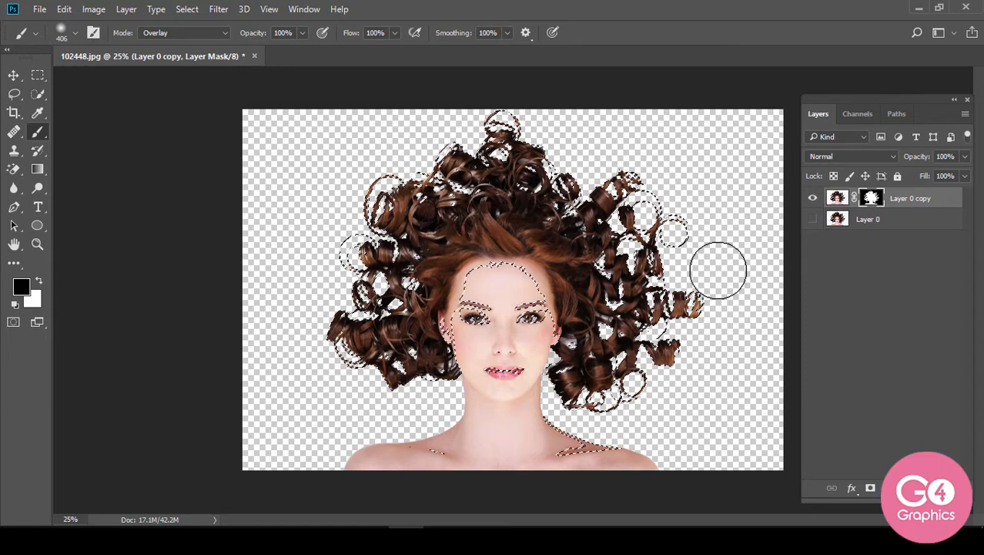
pyautogui.hotkey('ctrl', 'd')
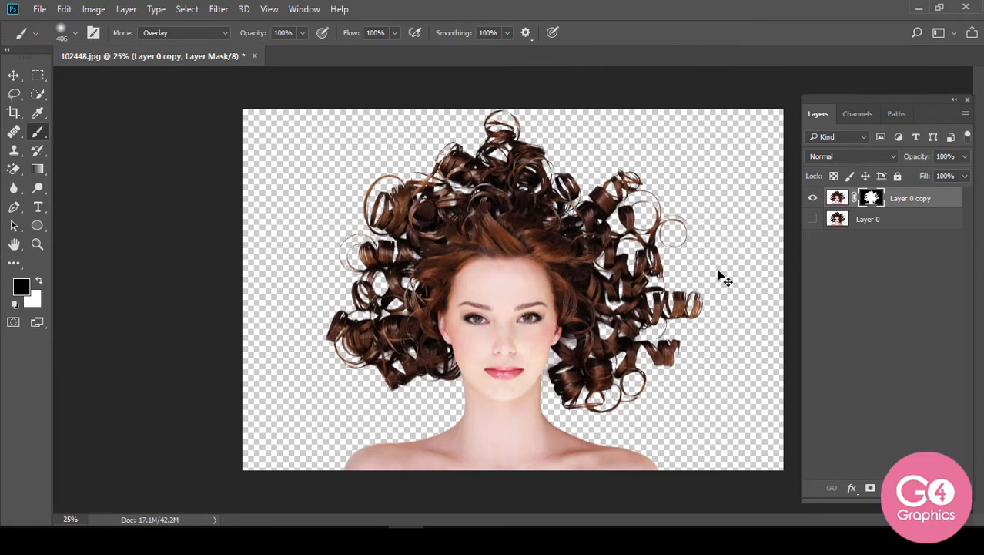
# Step: Add a black (000000) Solid Color fill layer between Layer 0 and Layer 0 copy, trying dark red 740d0d first
pyautogui.click(870, 219)
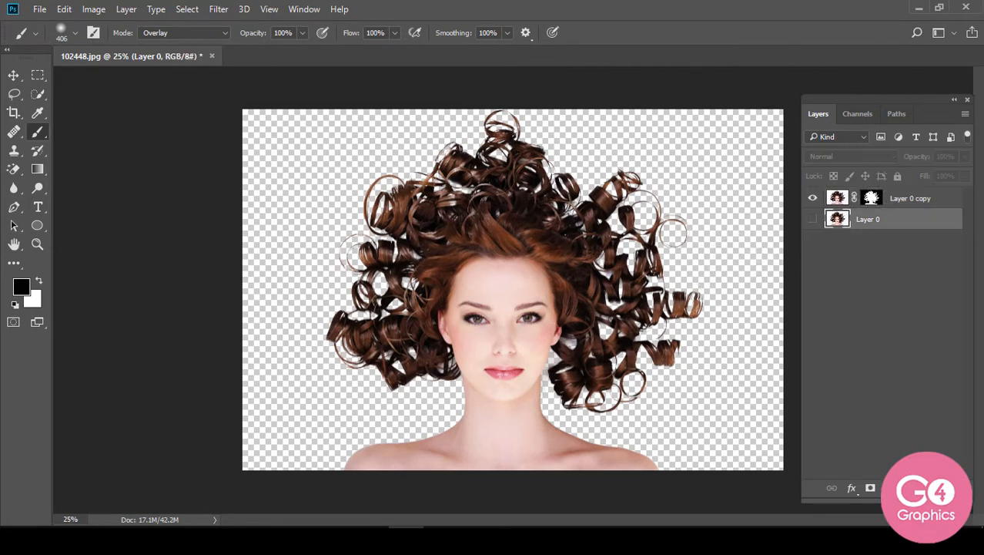
pyautogui.click(890, 487)
pyautogui.click(895, 186)
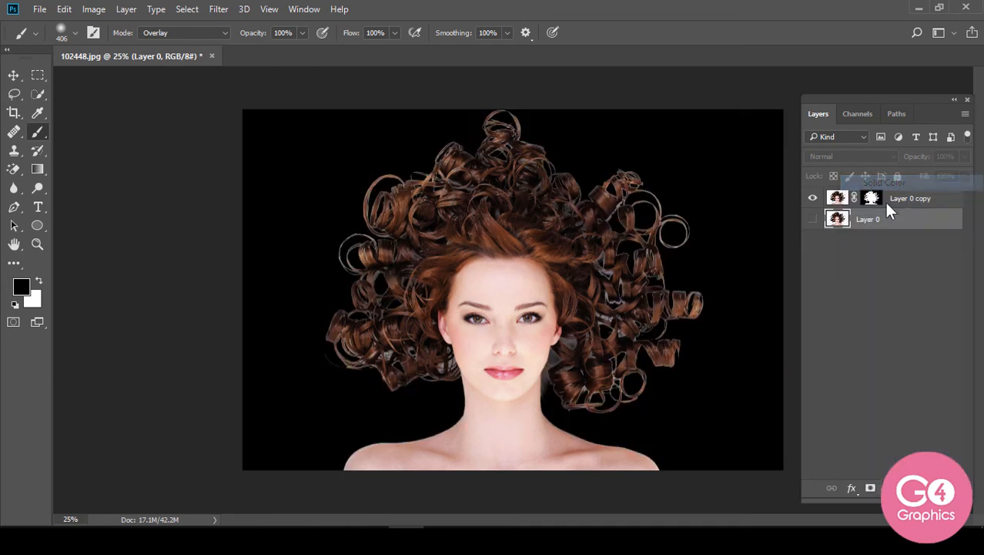
pyautogui.moveTo(734, 253)
pyautogui.mouseDown()
pyautogui.moveTo(764, 206)
pyautogui.moveTo(782, 239)
pyautogui.moveTo(770, 237)
pyautogui.mouseUp()
pyautogui.moveTo(737, 104); pyautogui.dragTo(808, 71)
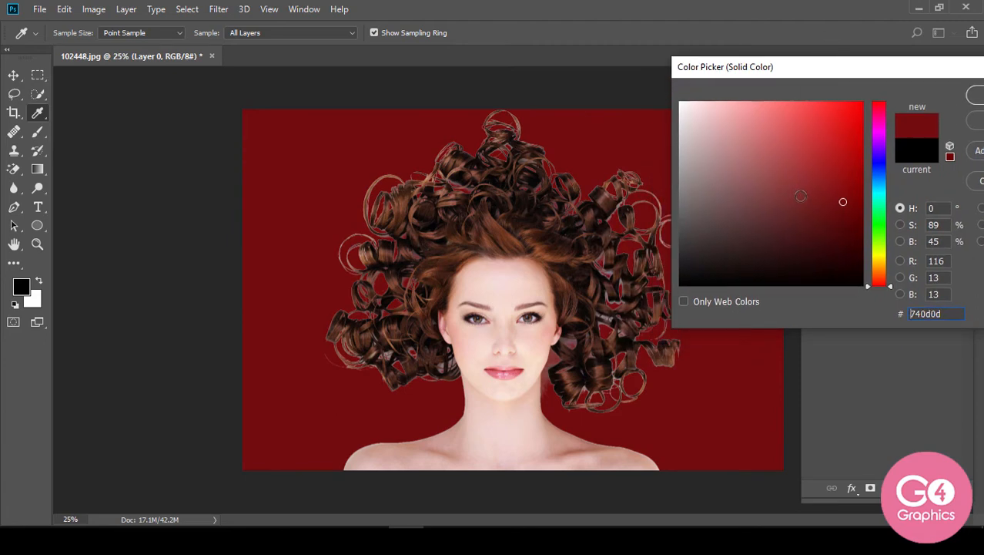
pyautogui.moveTo(801, 196)
pyautogui.mouseDown()
pyautogui.moveTo(709, 103)
pyautogui.moveTo(705, 148)
pyautogui.moveTo(712, 162)
pyautogui.moveTo(731, 132)
pyautogui.moveTo(743, 235)
pyautogui.moveTo(775, 287)
pyautogui.mouseUp()
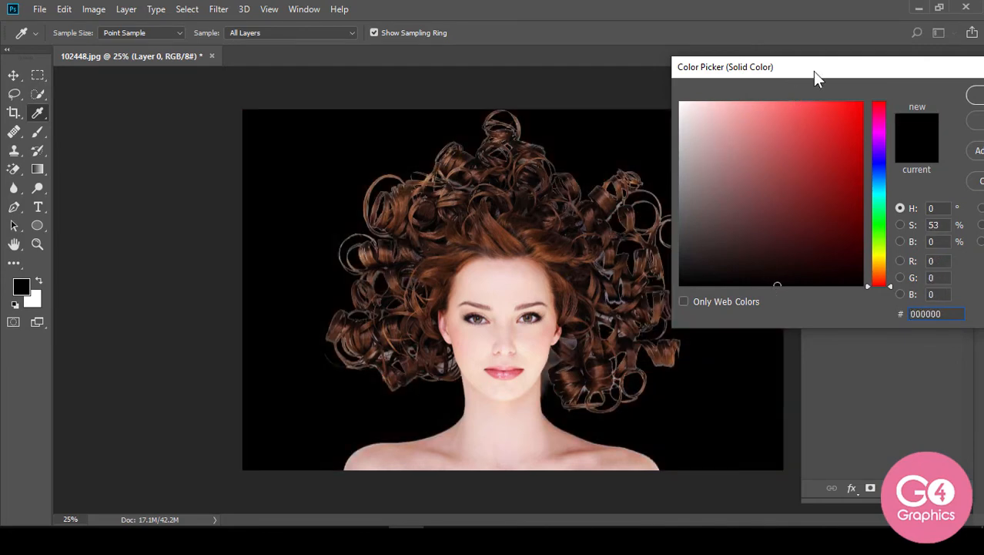
pyautogui.moveTo(815, 72); pyautogui.dragTo(466, 131)
pyautogui.click(656, 154)
pyautogui.press('b')
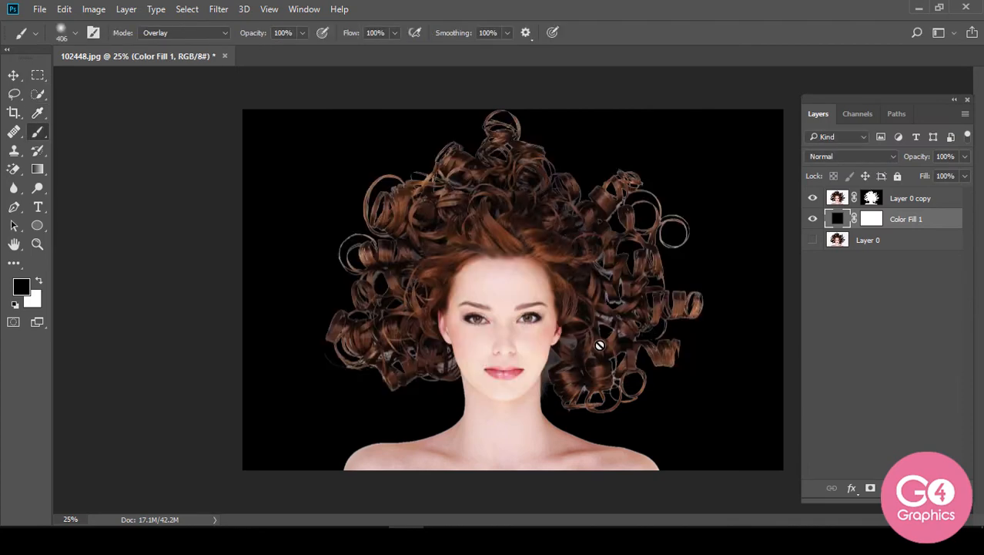
# Step: Select the image of Layer 0 copy, inspect its hair edges, and open it in Select and Mask with the On Black view
pyautogui.click(838, 199)
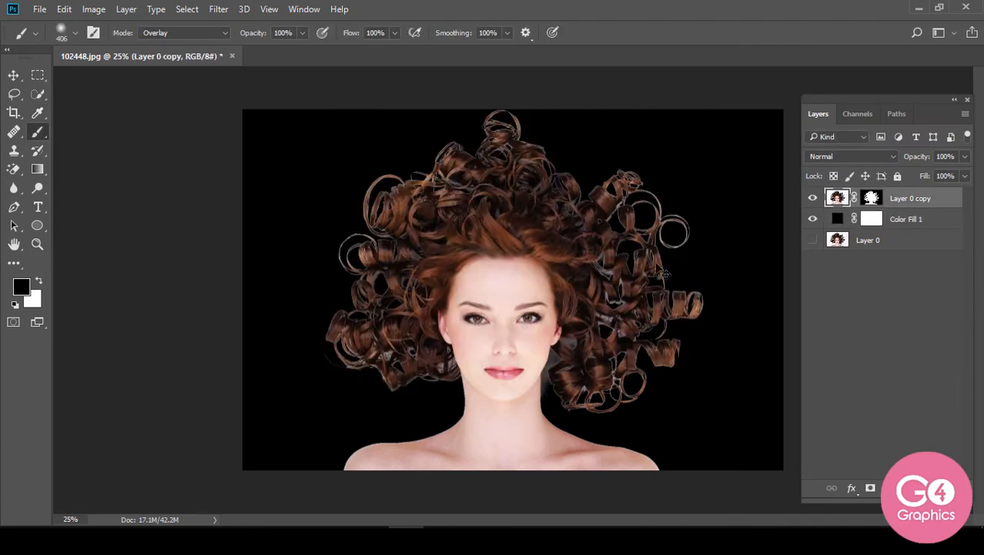
pyautogui.hotkey('ctrl', '+')
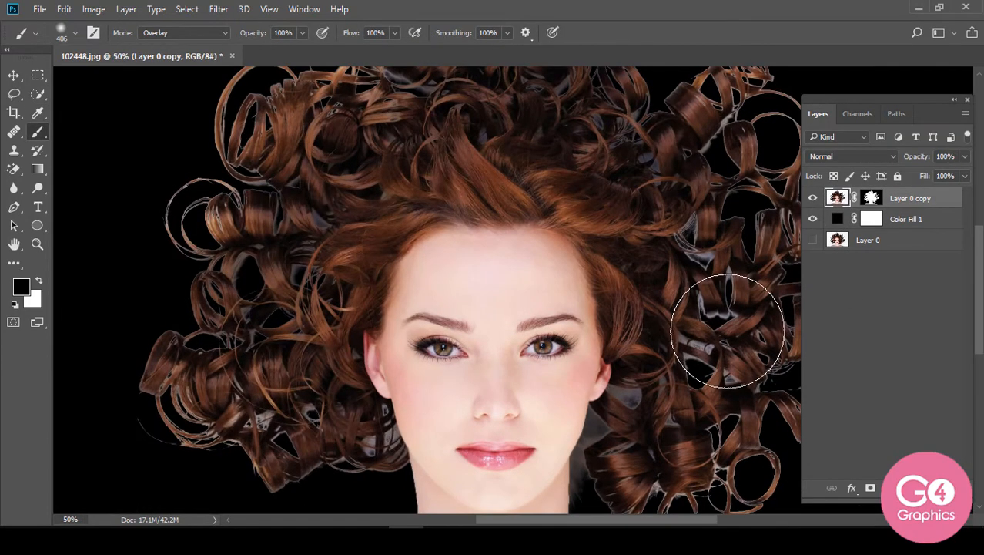
pyautogui.hotkey('ctrl', '-')
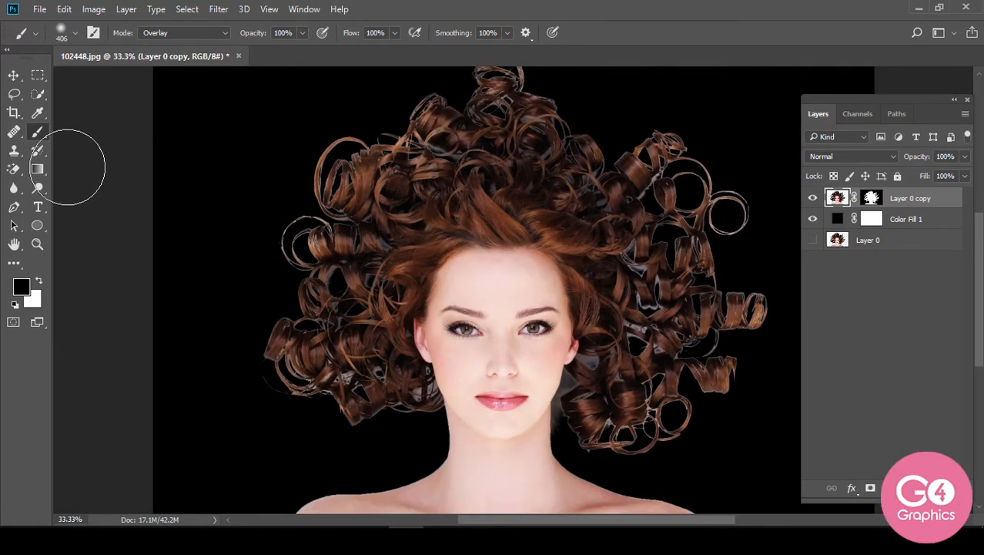
pyautogui.click(38, 94)
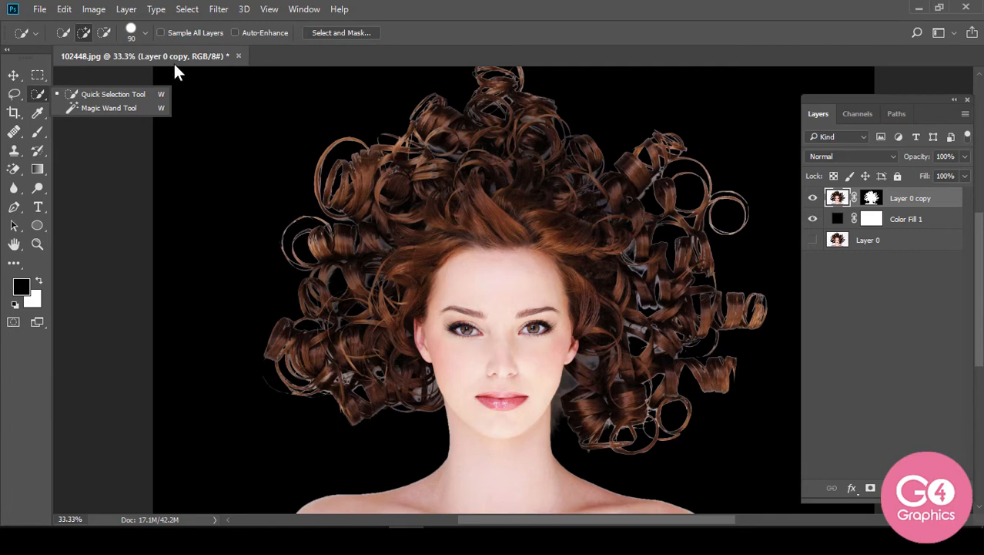
pyautogui.click(36, 96)
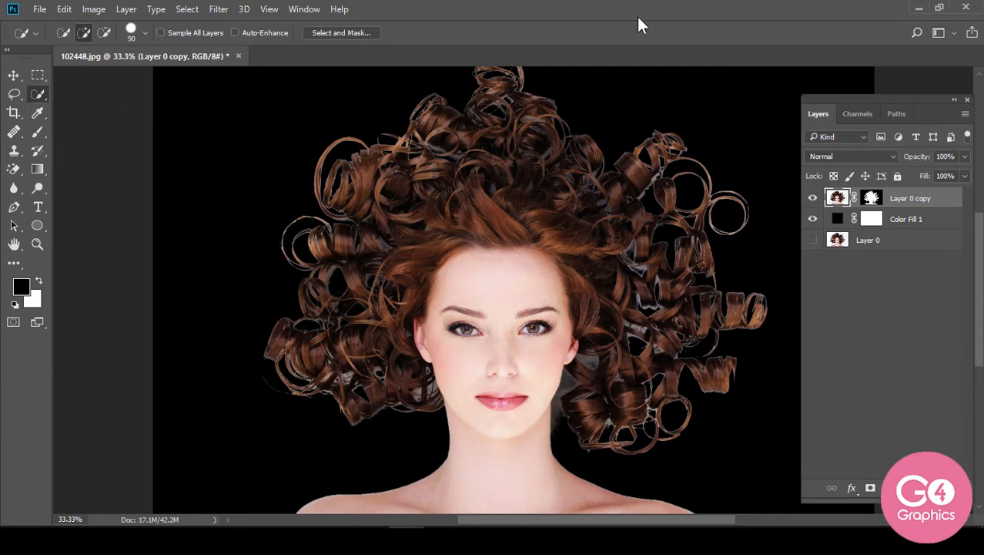
pyautogui.click(340, 32)
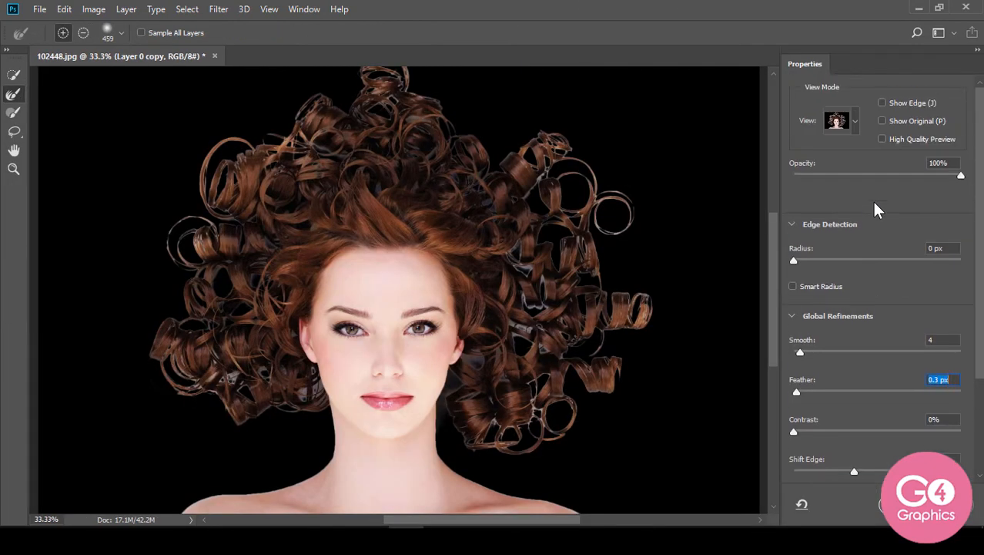
pyautogui.click(857, 122)
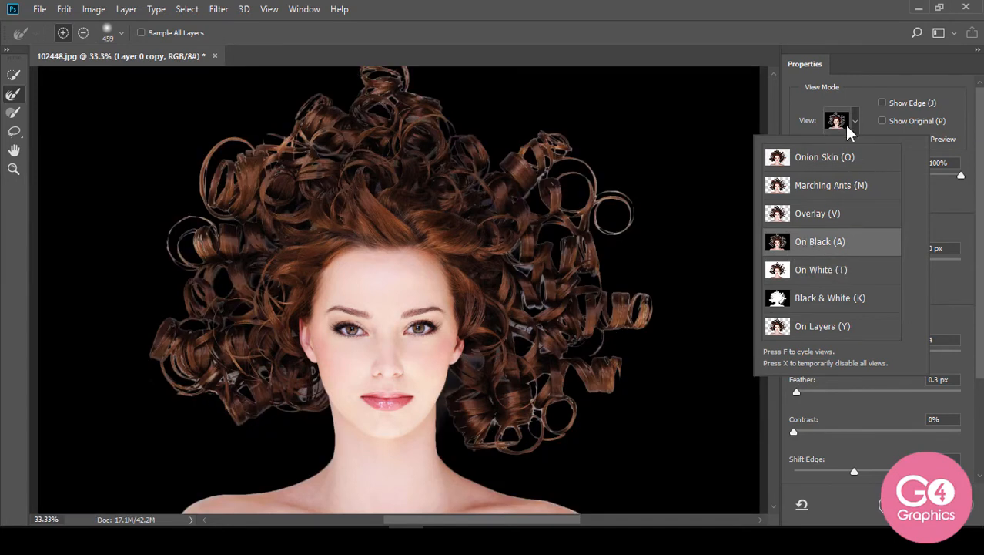
pyautogui.click(864, 110)
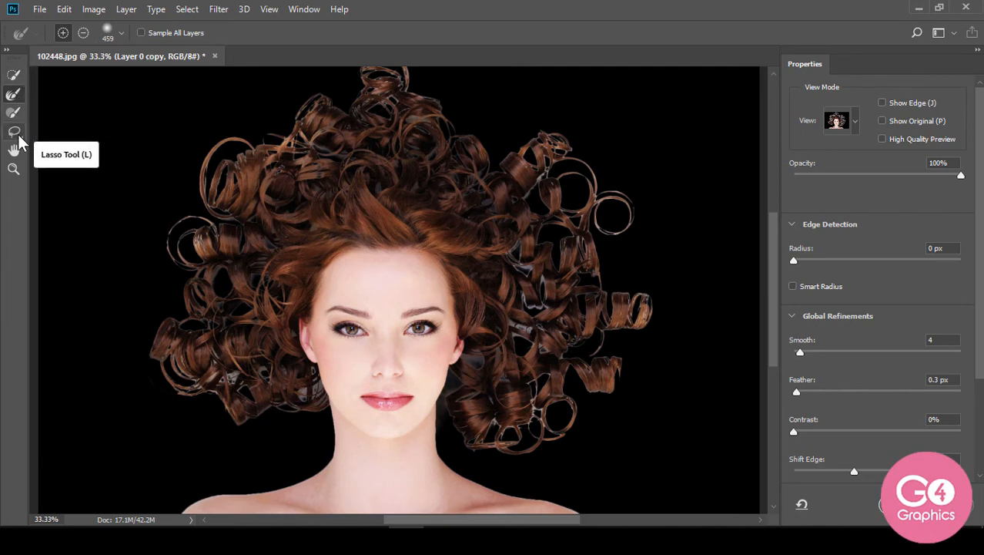
# Step: Brush over the pale fringes in the curls beside the ear on the image's right with the Refine Edge Brush at size 200
pyautogui.click(15, 96)
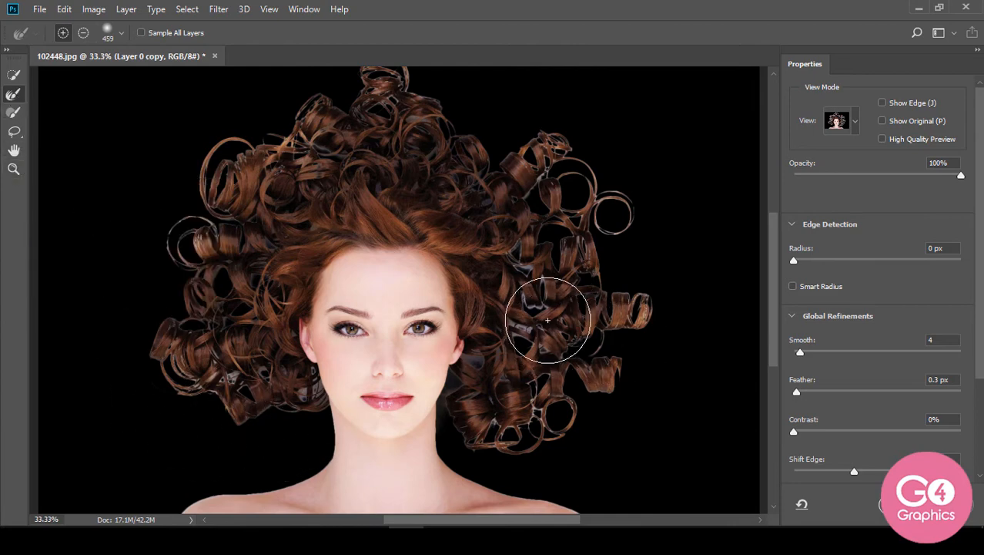
pyautogui.hotkey('ctrl', '+')
pyautogui.hotkey('ctrl', '+')
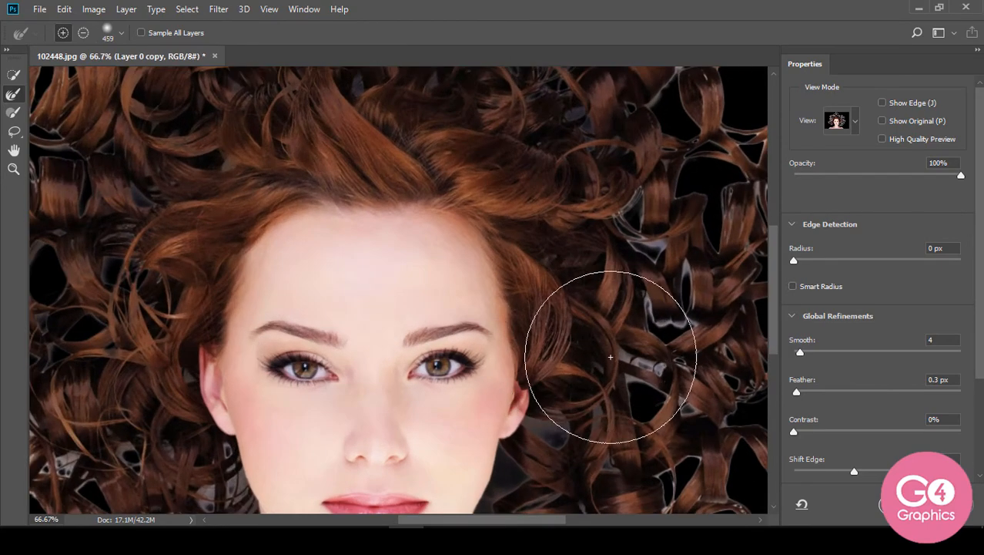
pyautogui.moveTo(664, 371); pyautogui.dragTo(537, 338)
pyautogui.press('[')
pyautogui.press('[')
pyautogui.press('[')
pyautogui.press('[')
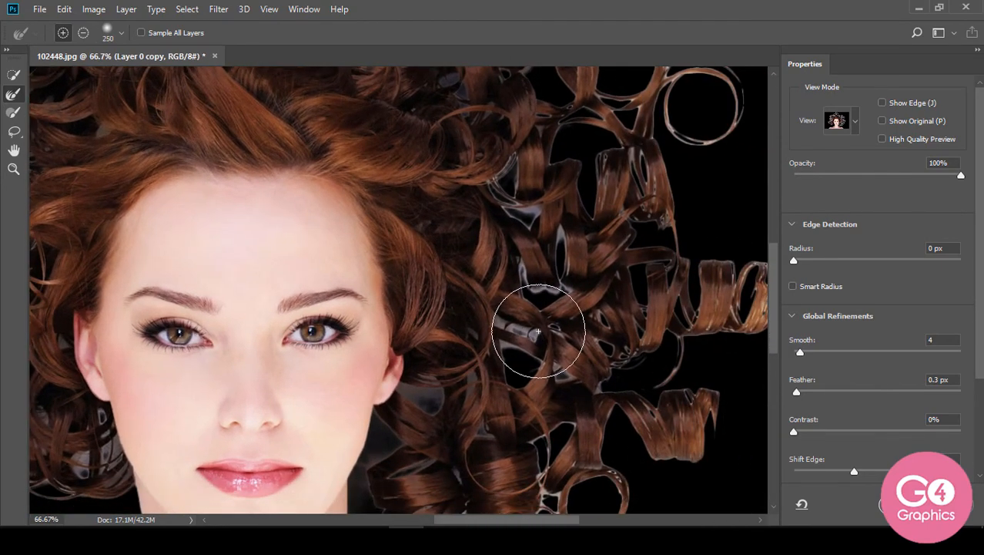
pyautogui.moveTo(562, 303); pyautogui.dragTo(528, 273)
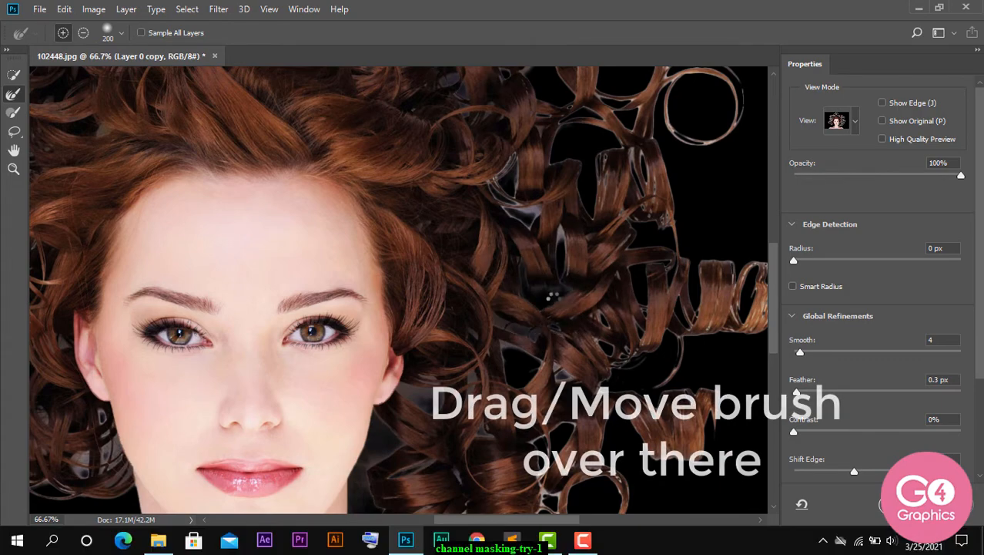
pyautogui.click(505, 192)
pyautogui.click(430, 391)
pyautogui.moveTo(514, 428)
pyautogui.mouseDown()
pyautogui.moveTo(511, 263)
pyautogui.moveTo(510, 363)
pyautogui.mouseUp()
pyautogui.moveTo(670, 273); pyautogui.dragTo(611, 304)
# Step: Refine the remaining pale fringes in the curls on the image's left, across the crown and at the upper right
pyautogui.moveTo(116, 365)
pyautogui.mouseDown()
pyautogui.moveTo(522, 335)
pyautogui.moveTo(487, 363)
pyautogui.moveTo(235, 309)
pyautogui.moveTo(257, 330)
pyautogui.mouseUp()
pyautogui.moveTo(432, 71)
pyautogui.mouseDown()
pyautogui.moveTo(389, 379)
pyautogui.moveTo(352, 428)
pyautogui.mouseUp()
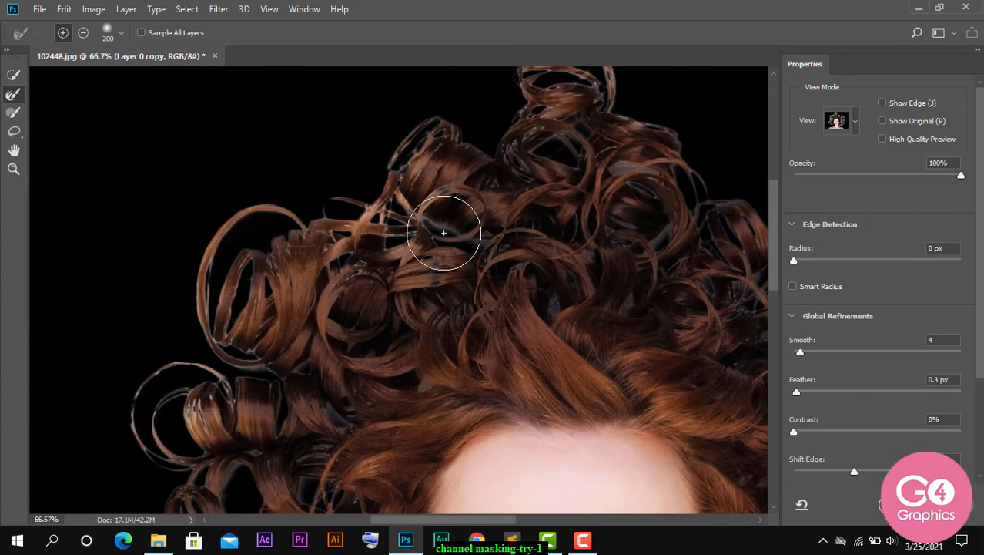
pyautogui.moveTo(437, 416); pyautogui.dragTo(513, 224)
pyautogui.moveTo(239, 250); pyautogui.dragTo(293, 131)
pyautogui.moveTo(448, 331); pyautogui.dragTo(448, 229)
pyautogui.hotkey('ctrl', '0')
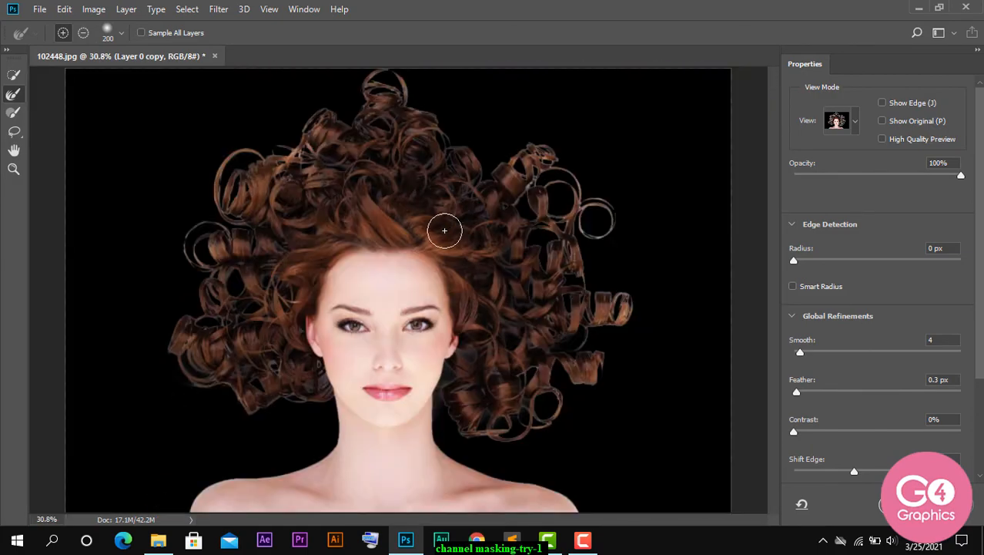
pyautogui.moveTo(521, 194); pyautogui.dragTo(532, 182)
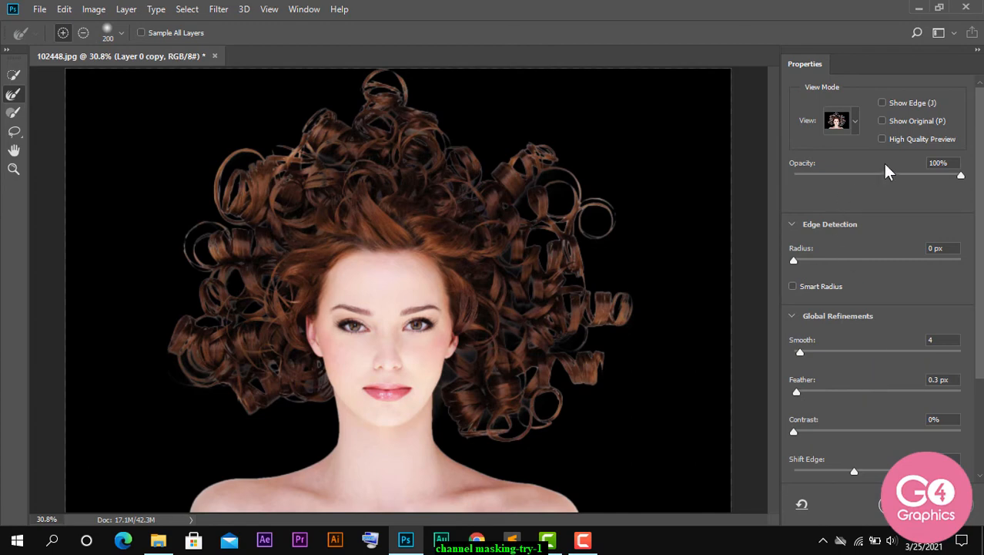
# Step: Set Feather to 0.2 px and output the refined cutout with Decontaminate Colors to a New Layer with Layer Mask
pyautogui.scroll(-4, 963, 285)
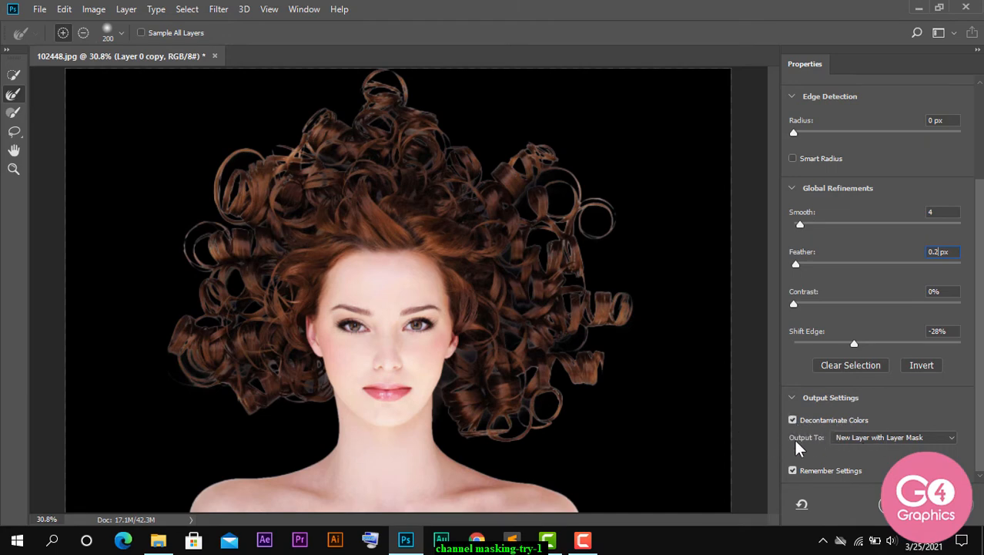
pyautogui.click(937, 437)
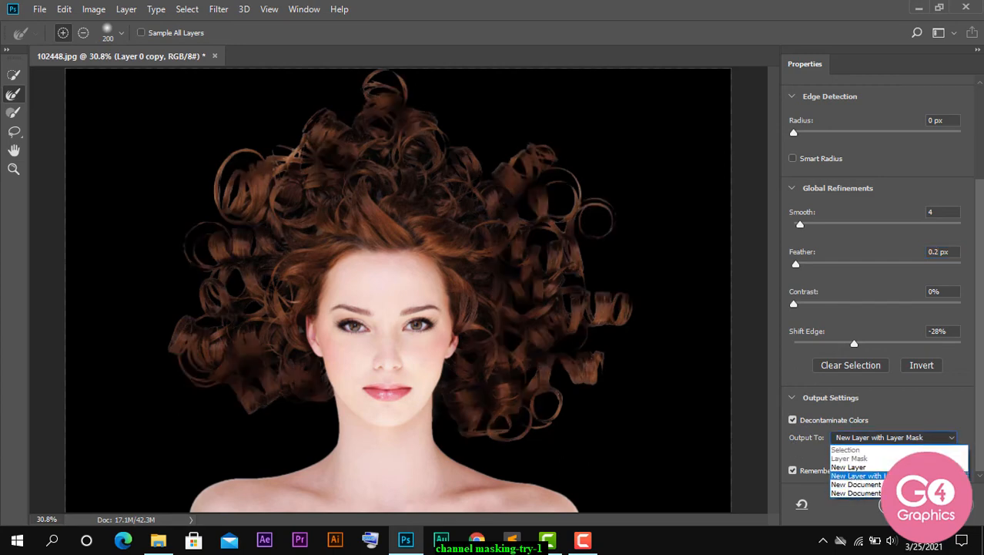
pyautogui.click(855, 475)
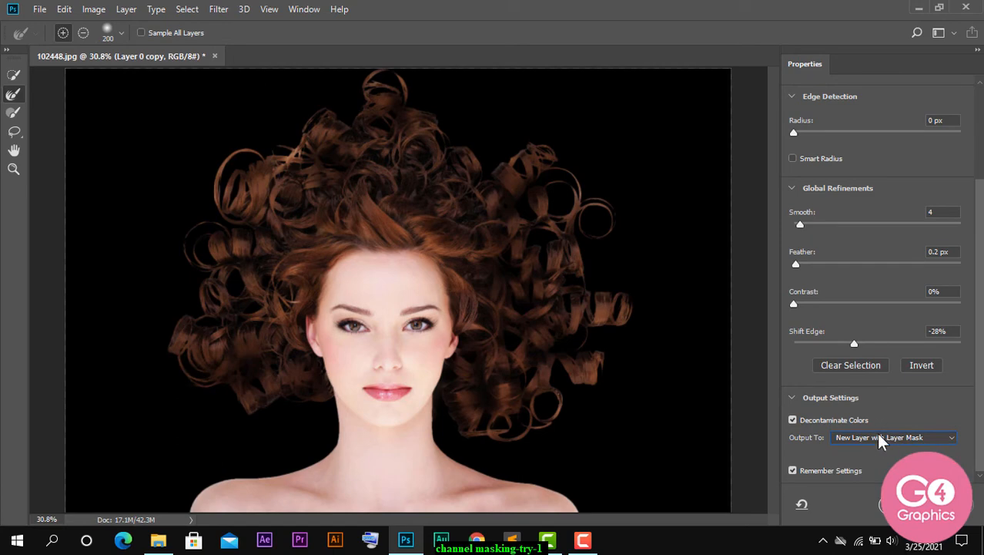
pyautogui.click(949, 505)
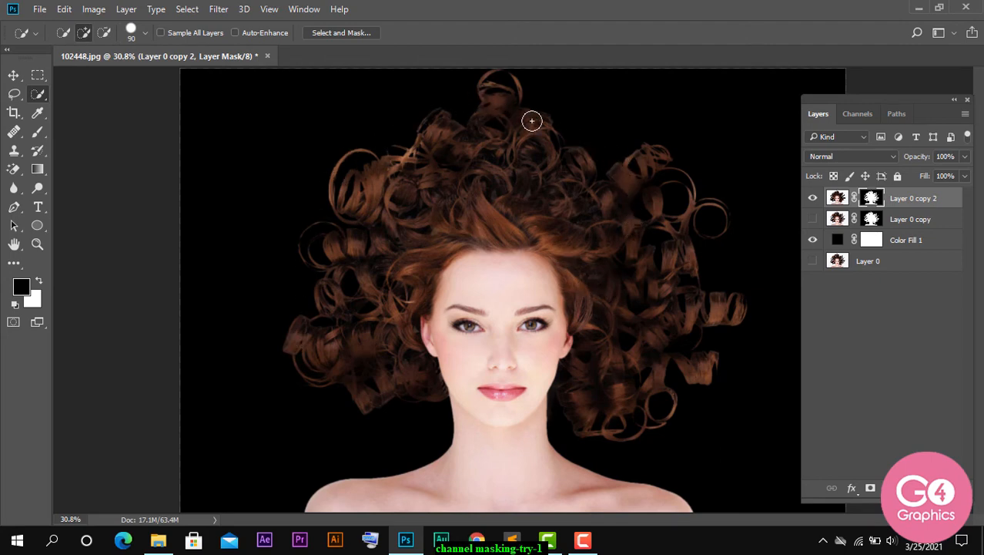
# Step: Compare Layer 0 copy with Layer 0 copy 2 by toggling their visibility, leaving only Layer 0 copy 2 shown of the two
pyautogui.click(814, 218)
pyautogui.click(813, 198)
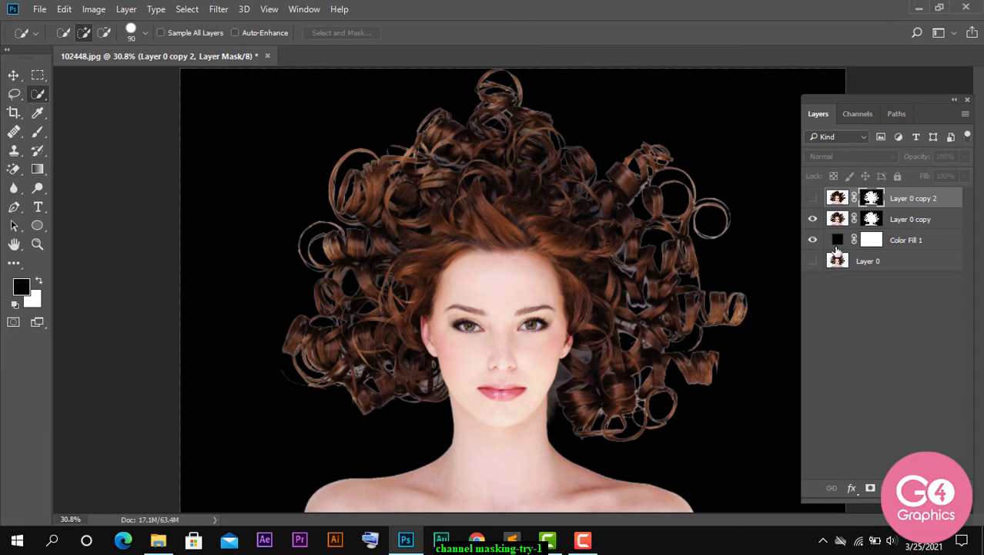
pyautogui.click(813, 198)
pyautogui.click(812, 219)
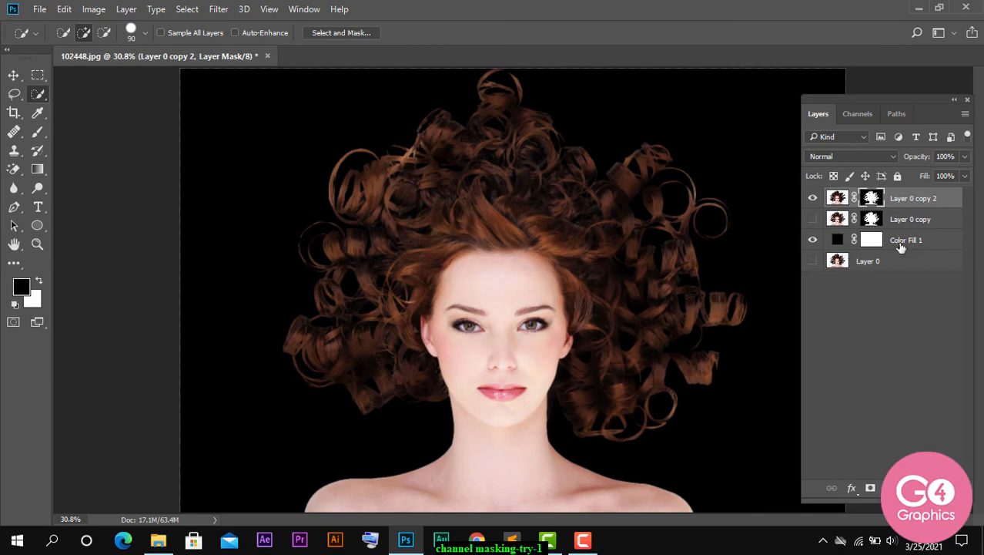
# Step: Change the Color Fill 1 background to magenta b81397, trying red a70000 first
pyautogui.click(836, 240)
pyautogui.doubleClick(838, 240)
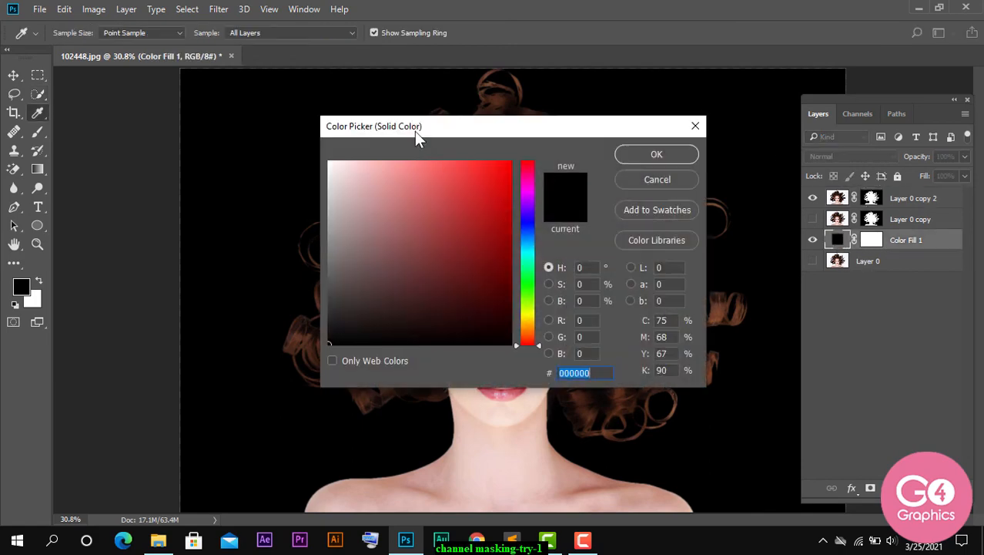
pyautogui.moveTo(414, 130); pyautogui.dragTo(793, 207)
pyautogui.moveTo(782, 286); pyautogui.dragTo(883, 291)
pyautogui.write('0014a7')
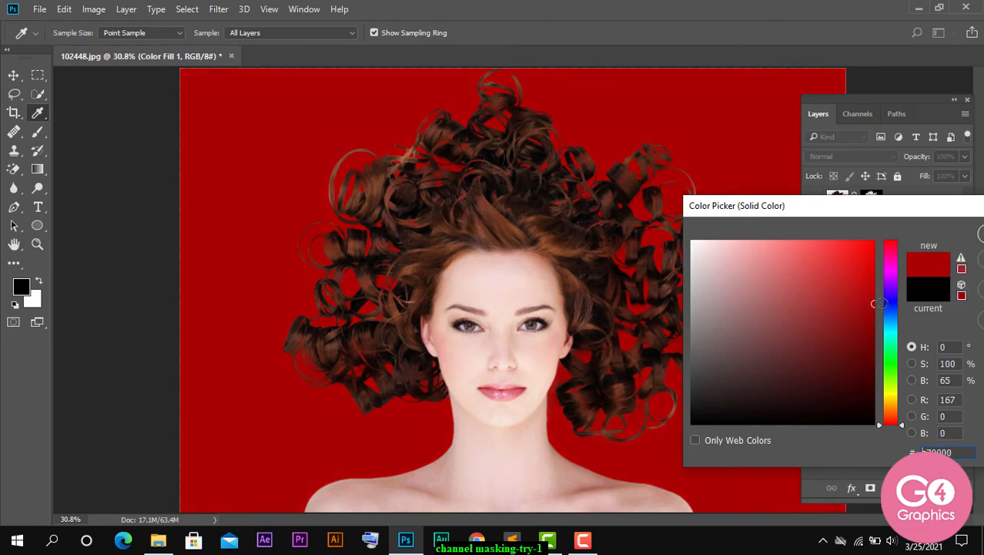
pyautogui.moveTo(873, 305); pyautogui.dragTo(837, 265)
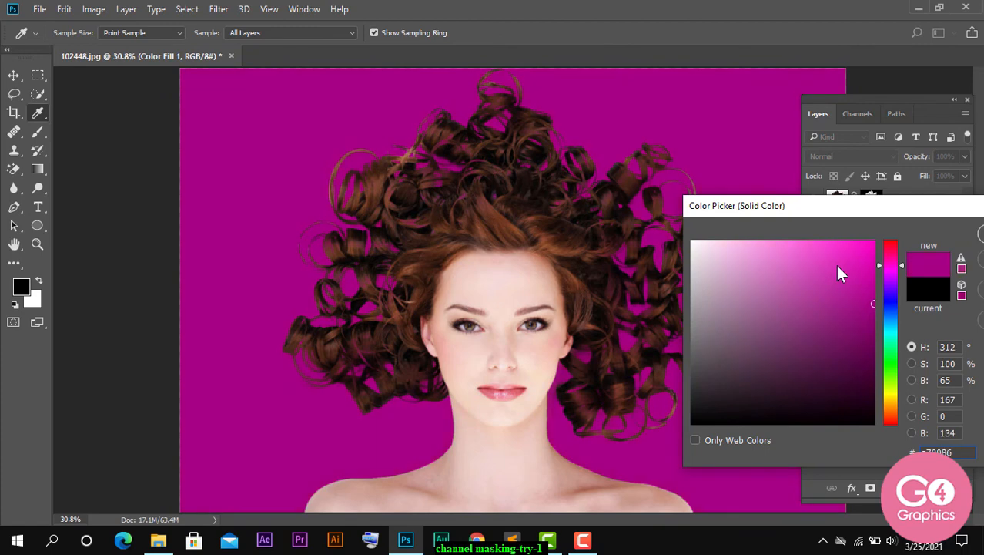
pyautogui.moveTo(864, 300); pyautogui.dragTo(855, 291)
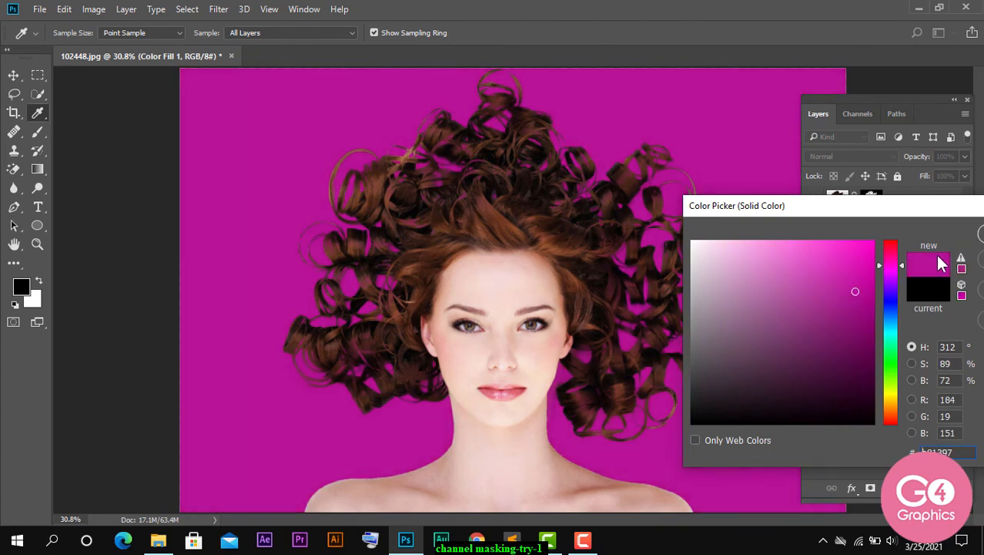
pyautogui.press('Return')
pyautogui.press('w')
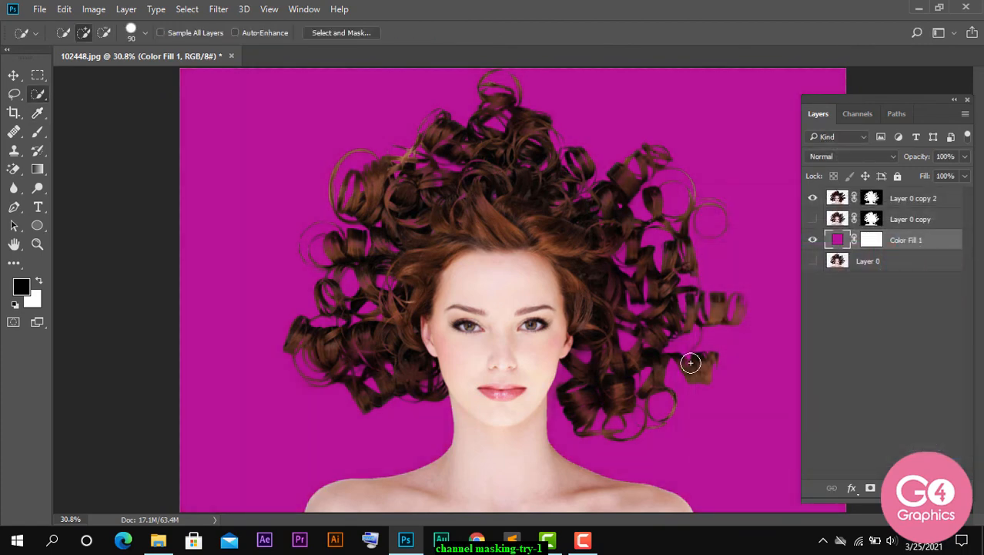
# Step: Examine the curls on both sides and above the forehead at up to 100% zoom for background showing through
pyautogui.hotkey('ctrl', '+')
pyautogui.hotkey('ctrl', '+')
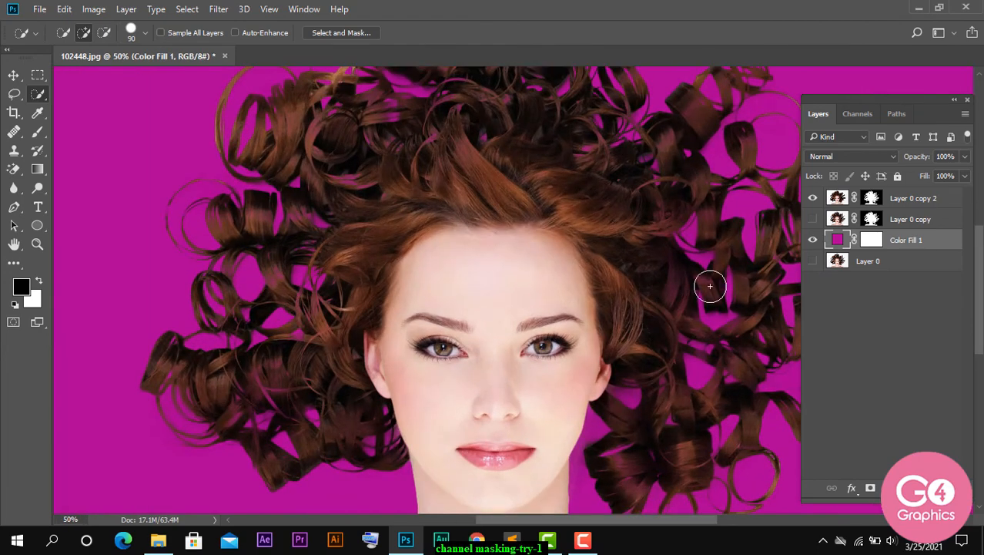
pyautogui.moveTo(709, 252); pyautogui.dragTo(580, 287)
pyautogui.moveTo(651, 190); pyautogui.dragTo(736, 305)
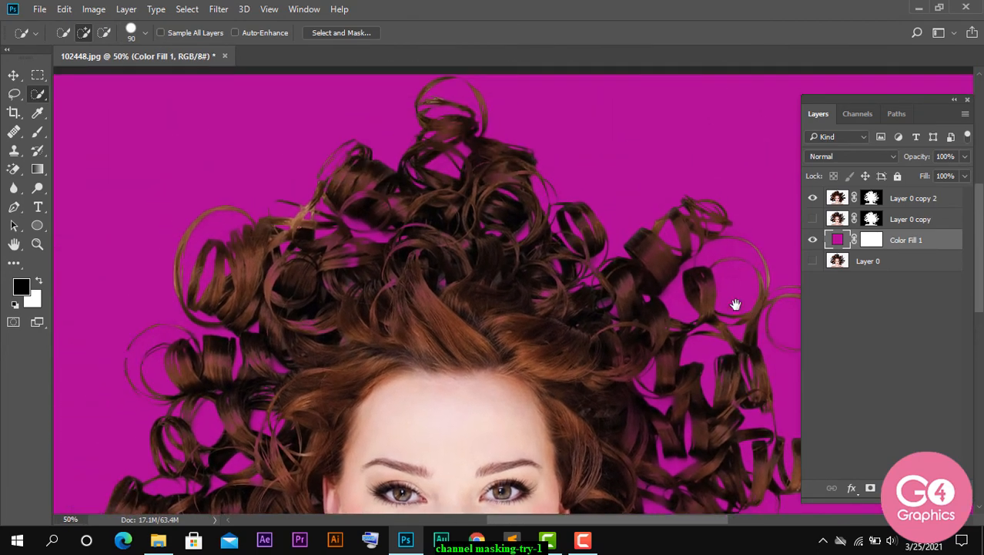
pyautogui.moveTo(579, 186); pyautogui.dragTo(669, 139)
pyautogui.moveTo(509, 188); pyautogui.dragTo(632, 183)
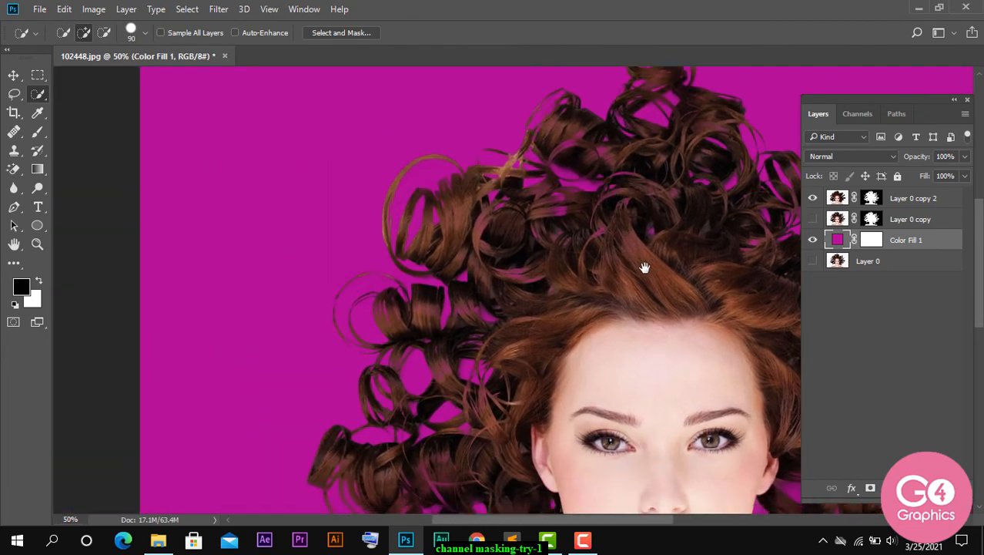
pyautogui.moveTo(600, 227); pyautogui.dragTo(597, 225)
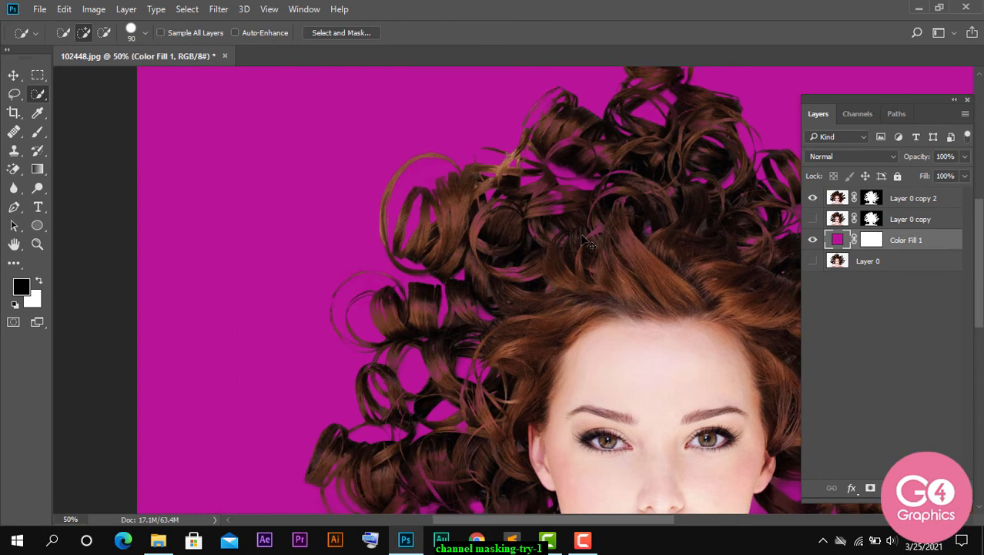
pyautogui.hotkey('ctrl', '+')
pyautogui.hotkey('ctrl', '+')
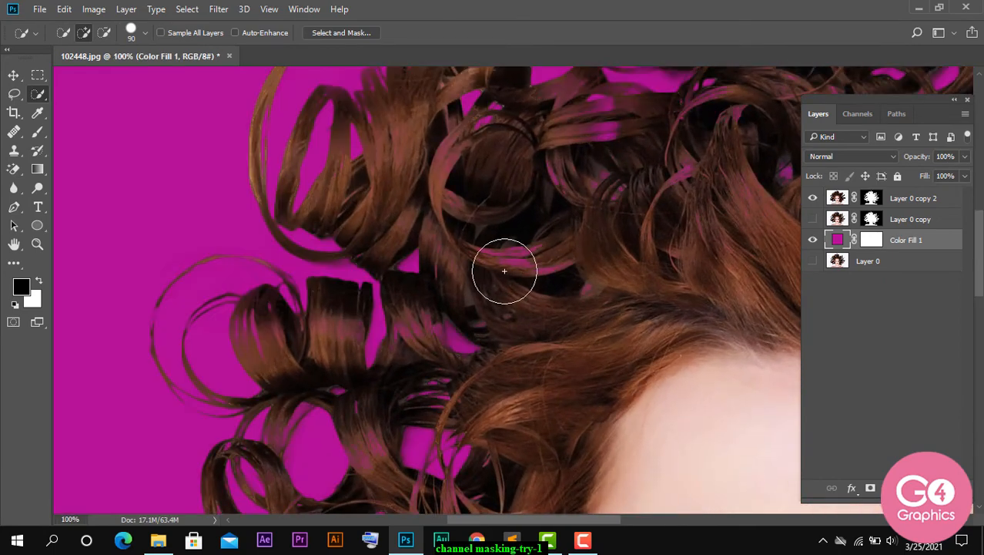
pyautogui.moveTo(637, 260); pyautogui.dragTo(512, 286)
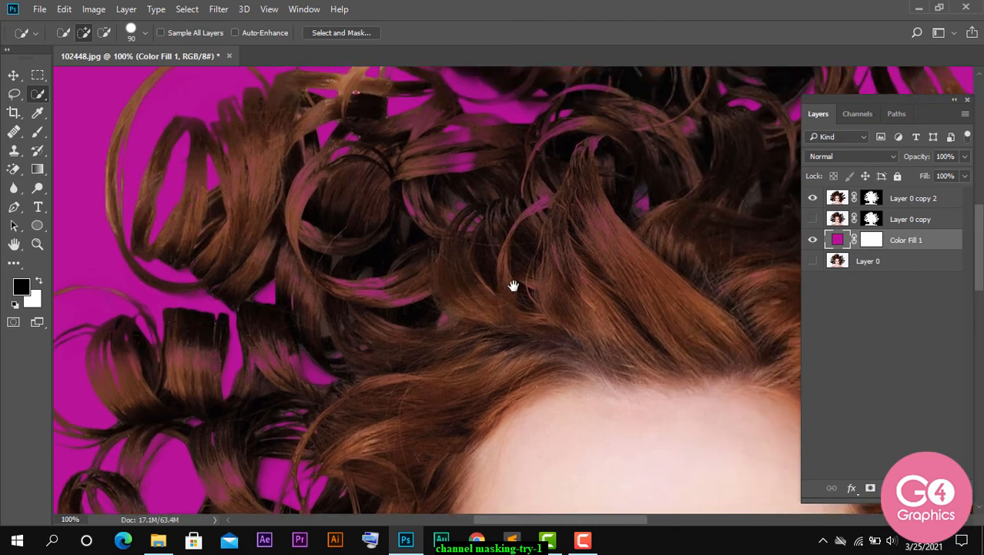
pyautogui.moveTo(677, 292); pyautogui.dragTo(559, 322)
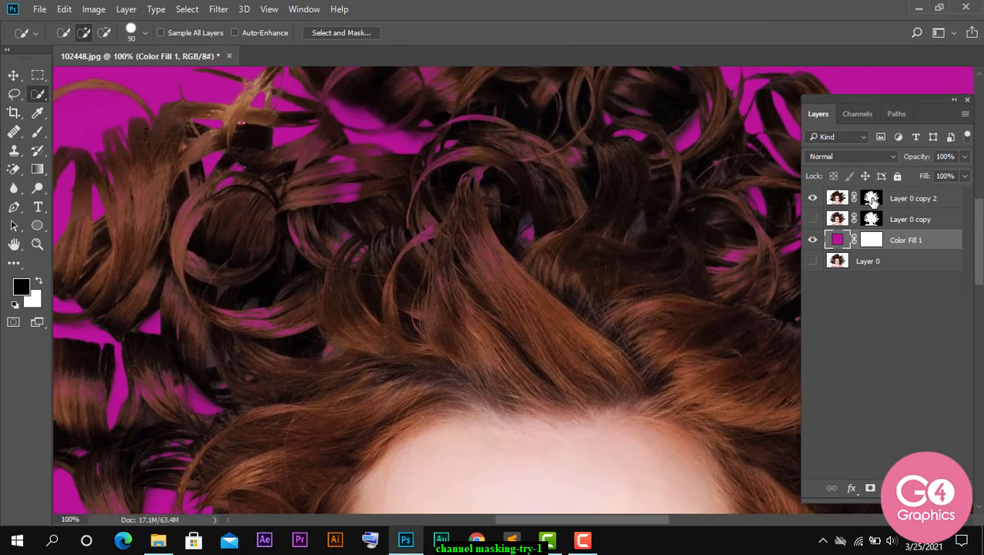
# Step: Paint white on Layer 0 copy 2's mask over the magenta strands above the forehead, using a size 102 brush in Overlay mode
pyautogui.click(873, 199)
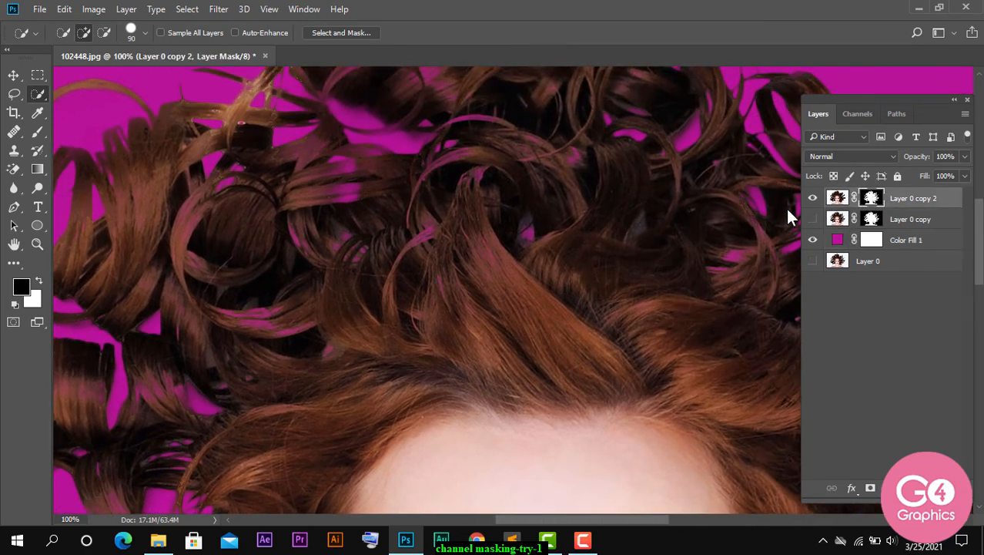
pyautogui.click(37, 131)
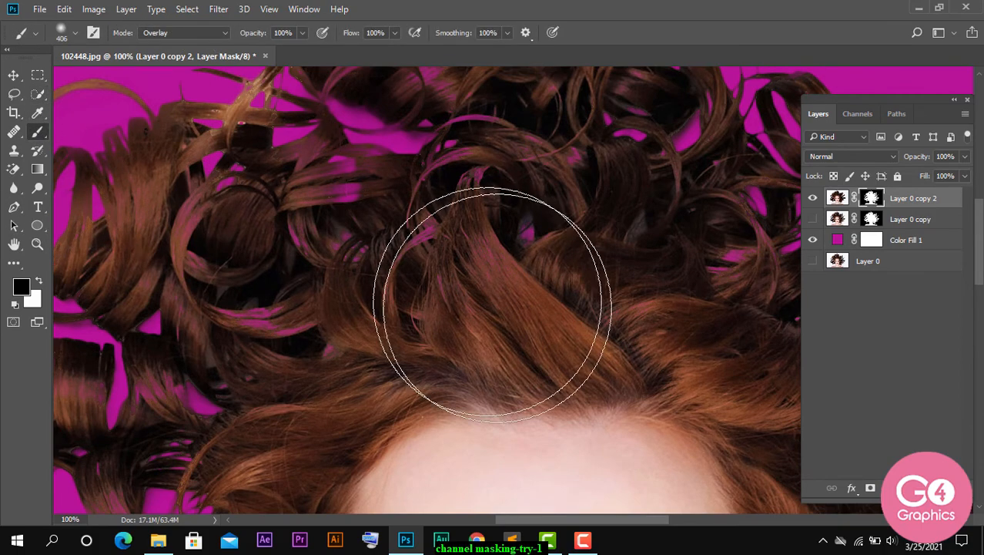
pyautogui.moveTo(576, 316)
pyautogui.mouseDown()
pyautogui.moveTo(492, 317)
pyautogui.moveTo(488, 301)
pyautogui.mouseUp()
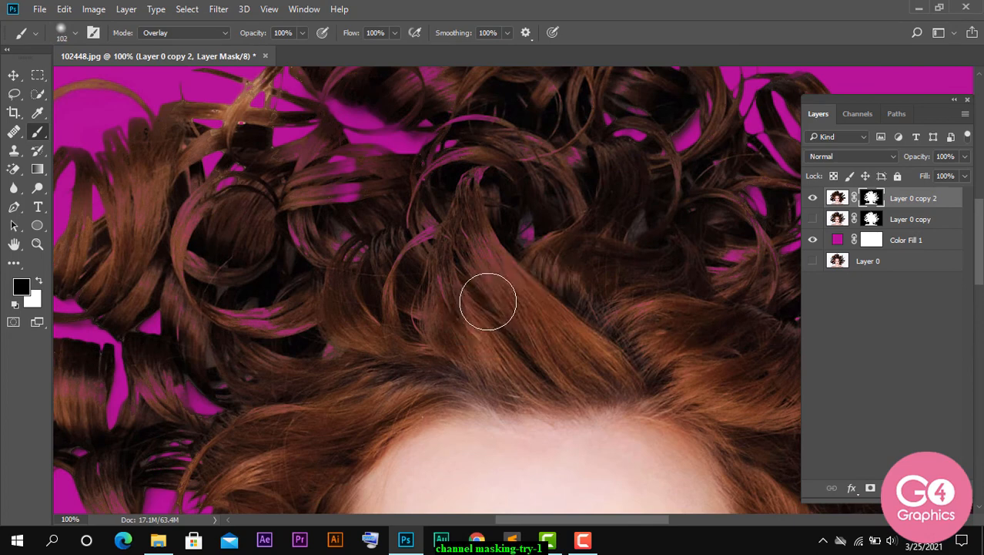
pyautogui.press('x')
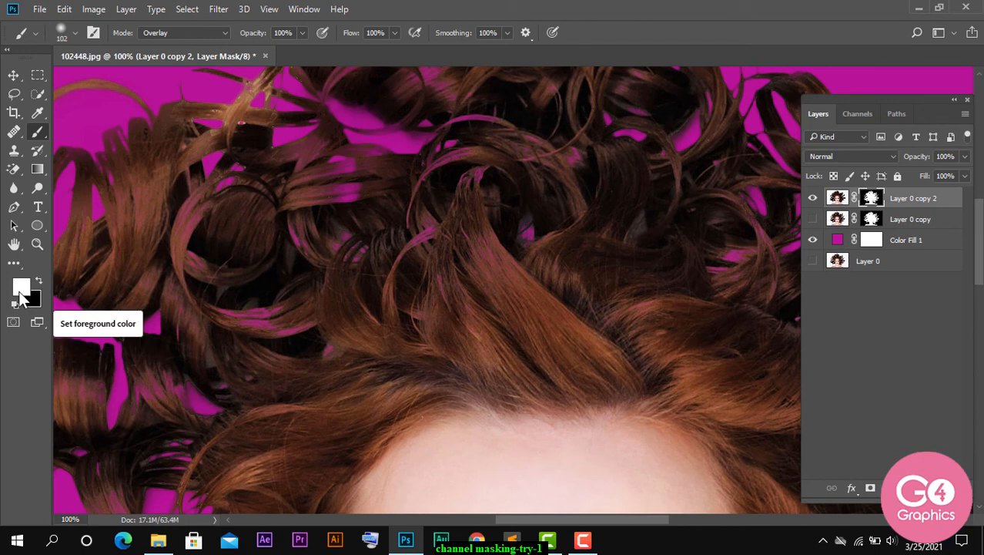
pyautogui.moveTo(406, 313); pyautogui.dragTo(441, 281)
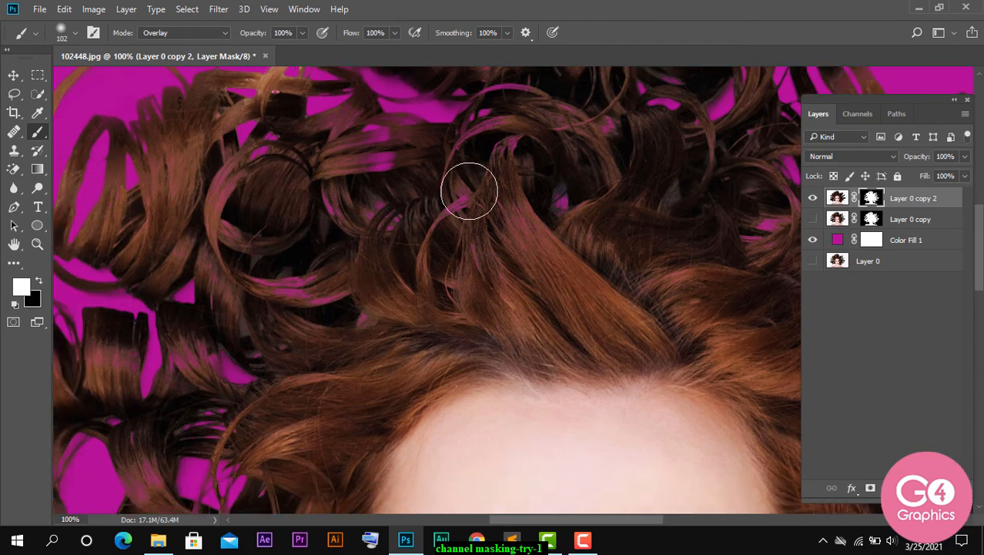
pyautogui.moveTo(480, 209)
pyautogui.mouseDown()
pyautogui.moveTo(438, 272)
pyautogui.moveTo(462, 157)
pyautogui.moveTo(482, 128)
pyautogui.moveTo(531, 142)
pyautogui.moveTo(489, 137)
pyautogui.moveTo(515, 128)
pyautogui.moveTo(486, 157)
pyautogui.mouseUp()
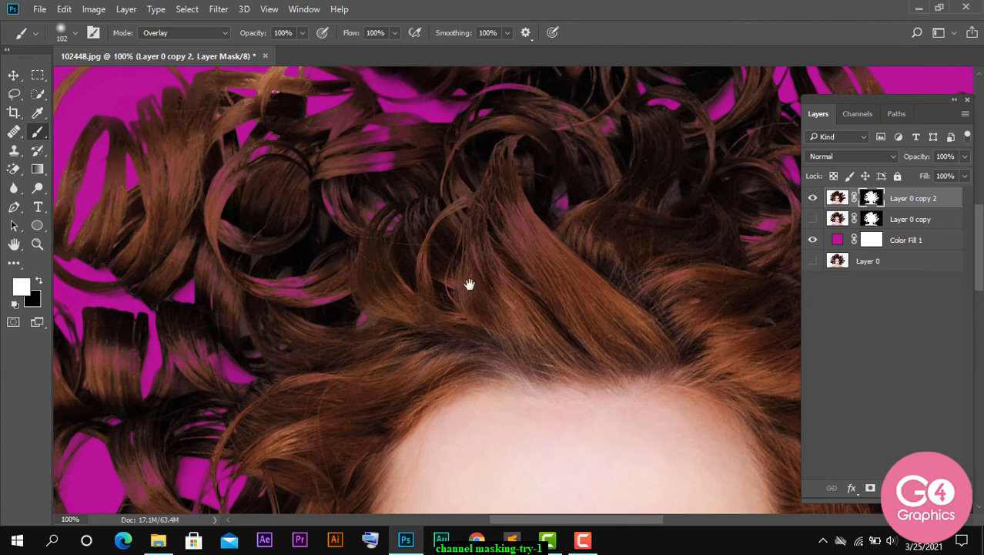
# Step: Paint white on the mask over the magenta patches inside the curls between the forehead and the image's left
pyautogui.moveTo(468, 284); pyautogui.dragTo(551, 260)
pyautogui.moveTo(437, 131)
pyautogui.mouseDown()
pyautogui.moveTo(543, 154)
pyautogui.moveTo(461, 139)
pyautogui.moveTo(433, 118)
pyautogui.moveTo(466, 133)
pyautogui.moveTo(462, 142)
pyautogui.moveTo(469, 137)
pyautogui.mouseUp()
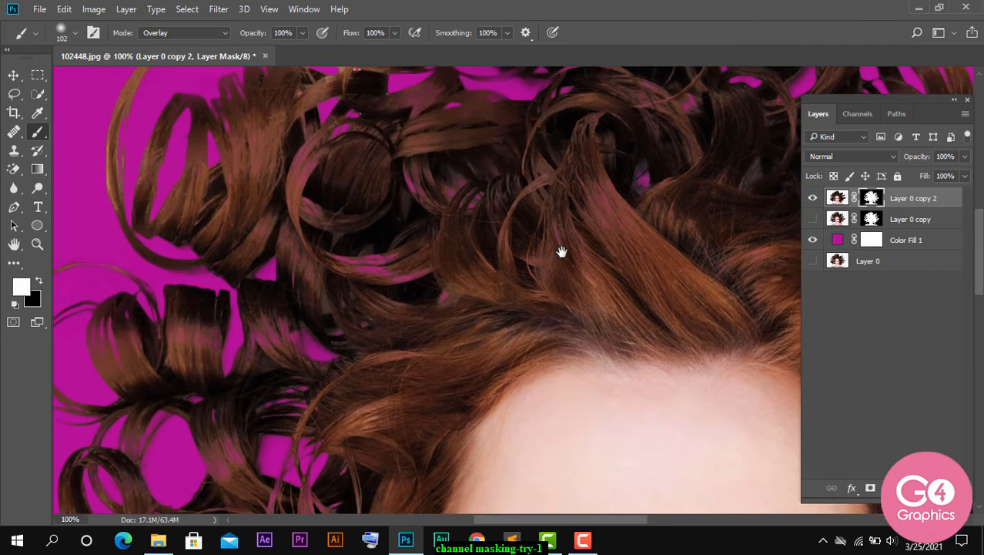
pyautogui.moveTo(473, 236)
pyautogui.mouseDown()
pyautogui.moveTo(532, 208)
pyautogui.moveTo(504, 213)
pyautogui.mouseUp()
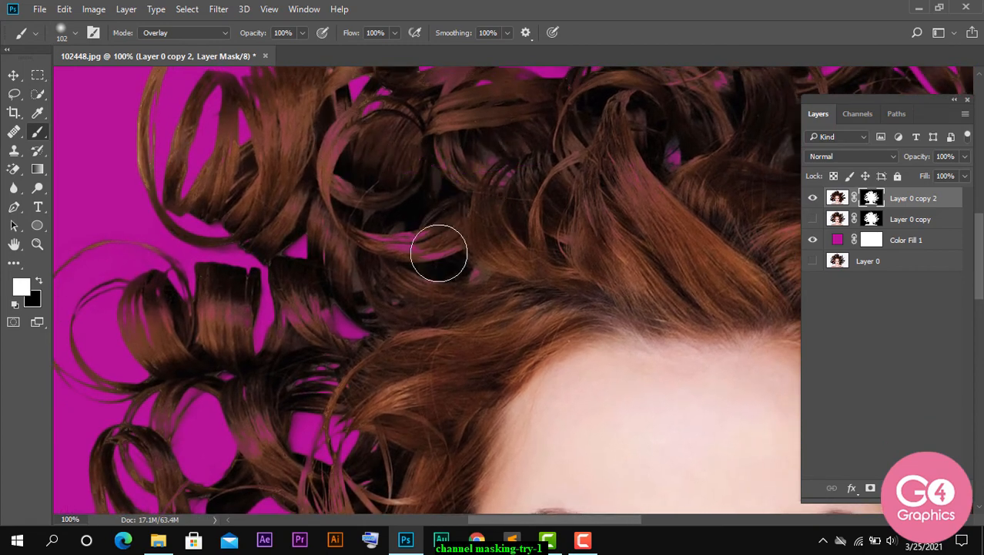
pyautogui.moveTo(464, 278); pyautogui.dragTo(485, 273)
pyautogui.moveTo(445, 244)
pyautogui.mouseDown()
pyautogui.moveTo(308, 140)
pyautogui.moveTo(435, 275)
pyautogui.moveTo(321, 146)
pyautogui.moveTo(363, 195)
pyautogui.moveTo(345, 147)
pyautogui.moveTo(445, 252)
pyautogui.moveTo(413, 239)
pyautogui.moveTo(479, 240)
pyautogui.moveTo(436, 286)
pyautogui.mouseUp()
pyautogui.moveTo(464, 371); pyautogui.dragTo(505, 309)
pyautogui.moveTo(408, 273)
pyautogui.mouseDown()
pyautogui.moveTo(355, 271)
pyautogui.moveTo(477, 284)
pyautogui.mouseUp()
# Step: Restore the remaining see-through strands in the outer and lower curls on the image's left by painting white on the mask
pyautogui.moveTo(554, 290); pyautogui.dragTo(401, 196)
pyautogui.moveTo(297, 263); pyautogui.dragTo(273, 264)
pyautogui.moveTo(316, 292)
pyautogui.mouseDown()
pyautogui.moveTo(325, 330)
pyautogui.moveTo(312, 295)
pyautogui.mouseUp()
pyautogui.moveTo(396, 393); pyautogui.dragTo(362, 330)
pyautogui.moveTo(378, 339); pyautogui.dragTo(391, 342)
pyautogui.moveTo(438, 459); pyautogui.dragTo(449, 332)
pyautogui.moveTo(377, 373)
pyautogui.mouseDown()
pyautogui.moveTo(452, 374)
pyautogui.moveTo(414, 428)
pyautogui.mouseUp()
# Step: Paint white on the mask over the see-through curls across the crown with the brush at size 128
pyautogui.moveTo(739, 193)
pyautogui.mouseDown()
pyautogui.moveTo(499, 316)
pyautogui.moveTo(586, 478)
pyautogui.mouseUp()
pyautogui.moveTo(409, 279); pyautogui.dragTo(382, 216)
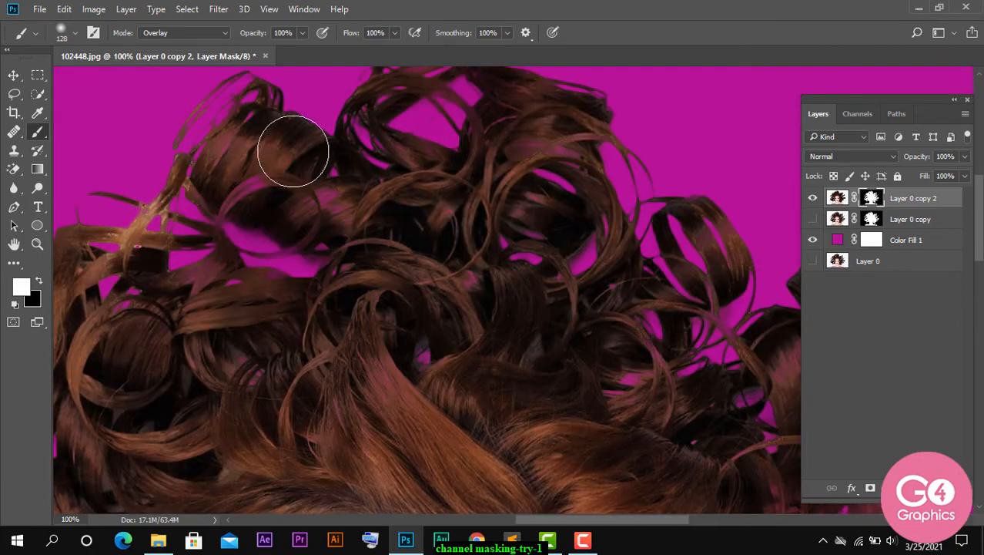
pyautogui.moveTo(232, 189); pyautogui.dragTo(299, 242)
pyautogui.moveTo(248, 222); pyautogui.dragTo(308, 259)
pyautogui.moveTo(509, 214); pyautogui.dragTo(384, 323)
pyautogui.moveTo(558, 339); pyautogui.dragTo(485, 229)
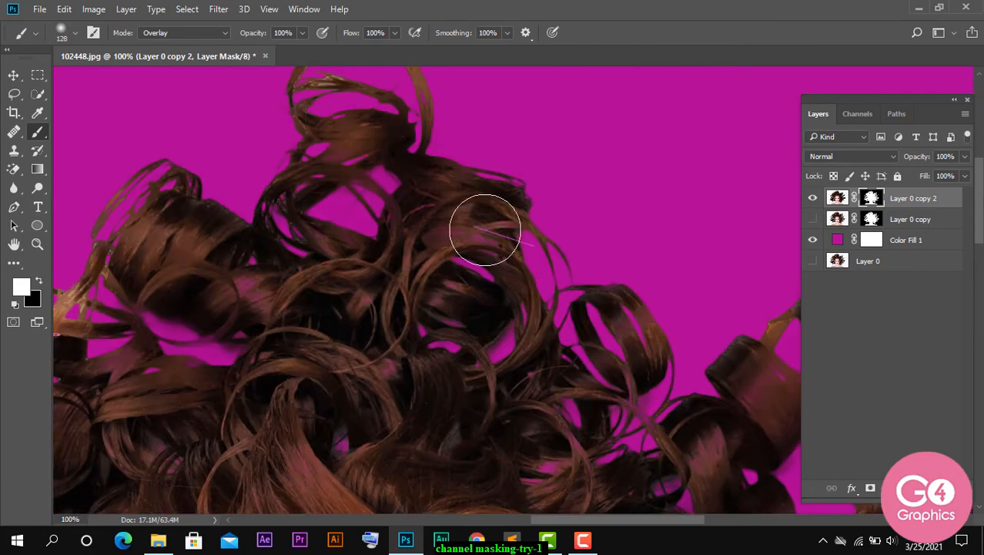
# Step: Examine the curls on the image's right, across the crown and around both ears for remaining magenta inside the hair
pyautogui.moveTo(770, 432); pyautogui.dragTo(442, 277)
pyautogui.moveTo(501, 463); pyautogui.dragTo(582, 182)
pyautogui.moveTo(577, 352); pyautogui.dragTo(577, 125)
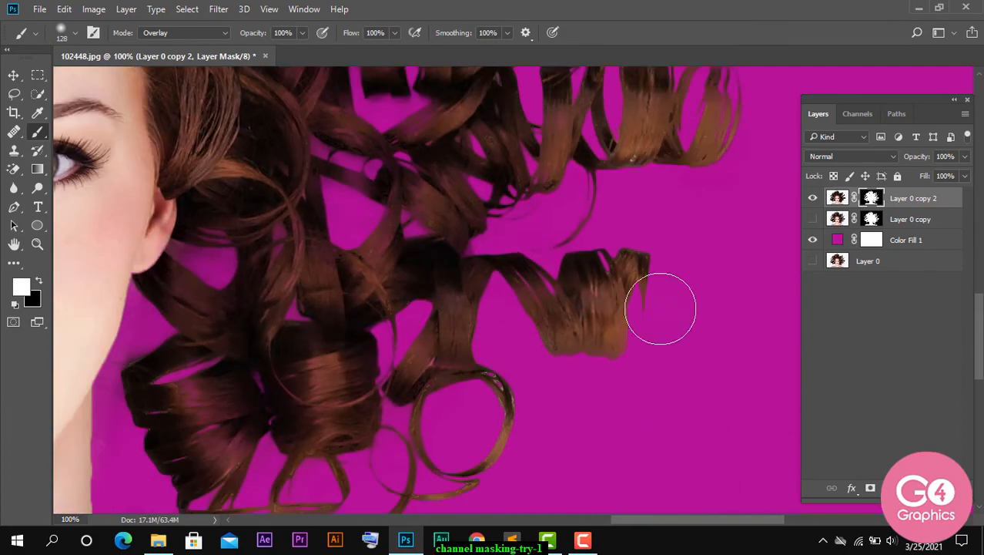
pyautogui.moveTo(540, 376); pyautogui.dragTo(586, 308)
pyautogui.moveTo(383, 468); pyautogui.dragTo(484, 452)
pyautogui.moveTo(487, 84)
pyautogui.mouseDown()
pyautogui.moveTo(405, 323)
pyautogui.moveTo(407, 344)
pyautogui.mouseUp()
pyautogui.moveTo(138, 177)
pyautogui.mouseDown()
pyautogui.moveTo(613, 379)
pyautogui.moveTo(540, 419)
pyautogui.mouseUp()
pyautogui.moveTo(536, 110); pyautogui.dragTo(493, 329)
pyautogui.moveTo(575, 299); pyautogui.dragTo(585, 259)
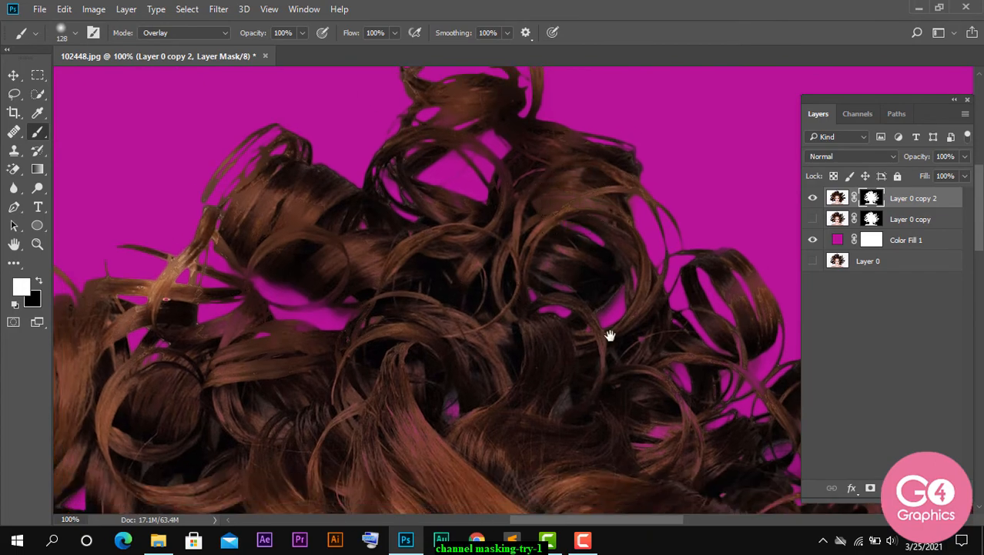
pyautogui.moveTo(608, 335); pyautogui.dragTo(385, 62)
pyautogui.moveTo(586, 369); pyautogui.dragTo(501, 256)
pyautogui.moveTo(589, 496); pyautogui.dragTo(646, 351)
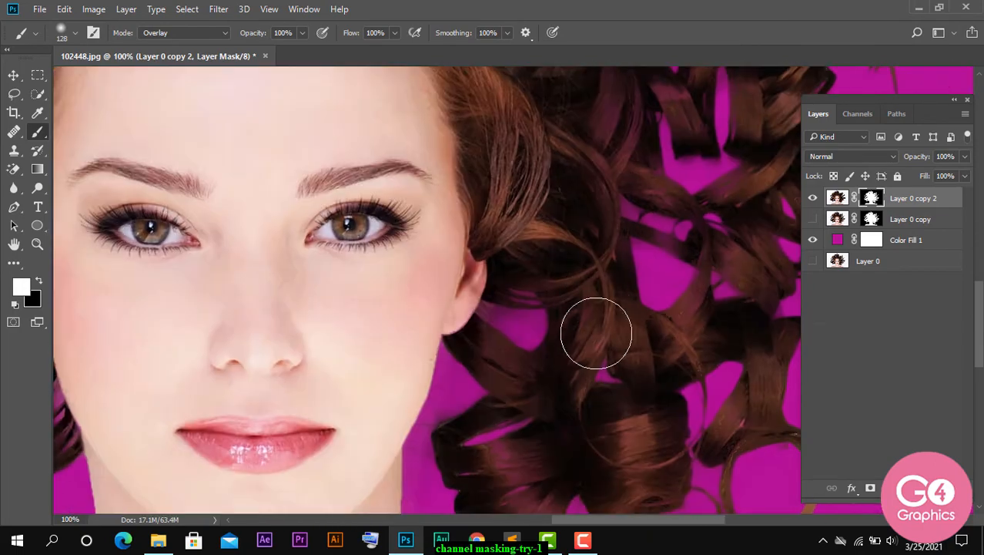
pyautogui.moveTo(89, 123); pyautogui.dragTo(470, 362)
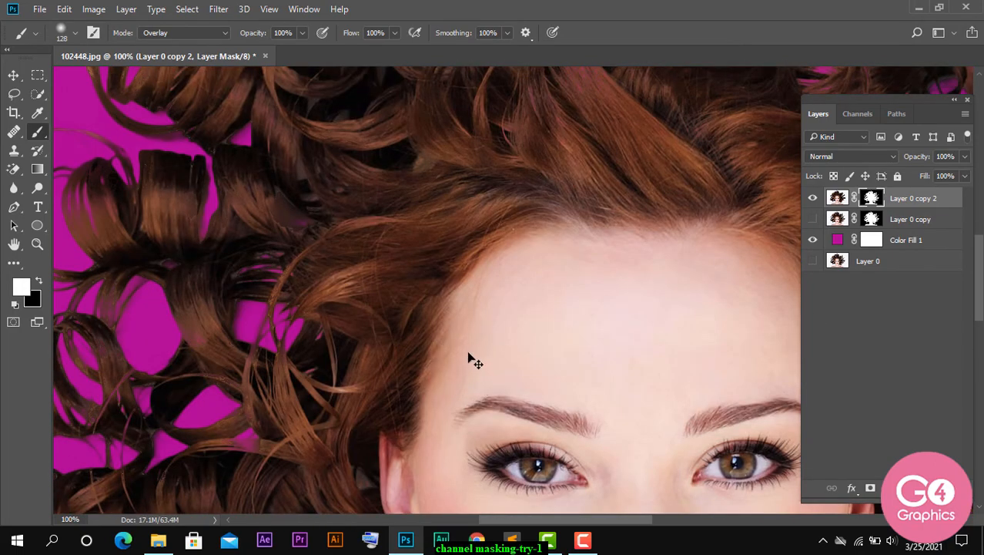
# Step: Examine the curls on the image's right, from the shoulder up to the outer coils and the lower ring curl, for discoloured edges
pyautogui.hotkey('ctrl', '0')
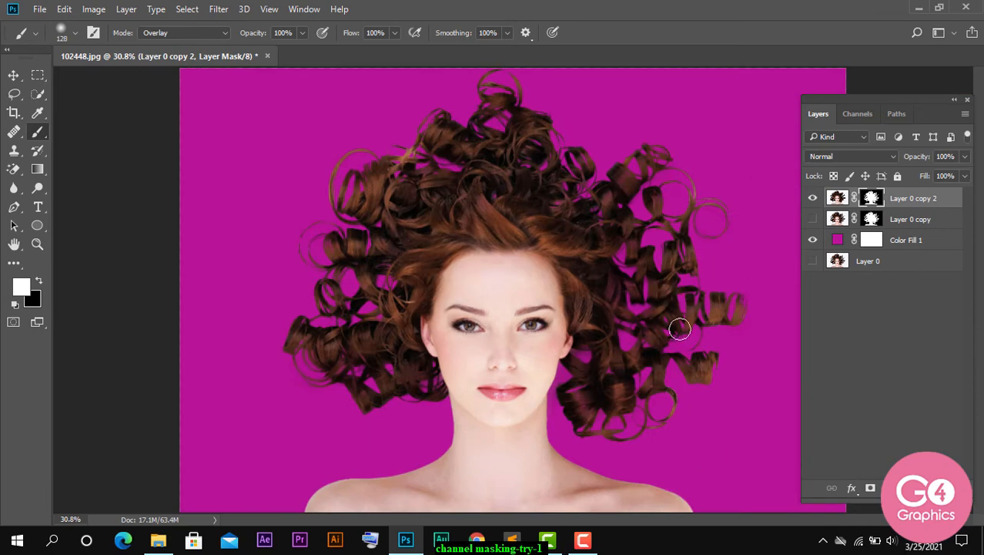
pyautogui.hotkey('ctrl', '+')
pyautogui.hotkey('ctrl', '+')
pyautogui.hotkey('ctrl', '+')
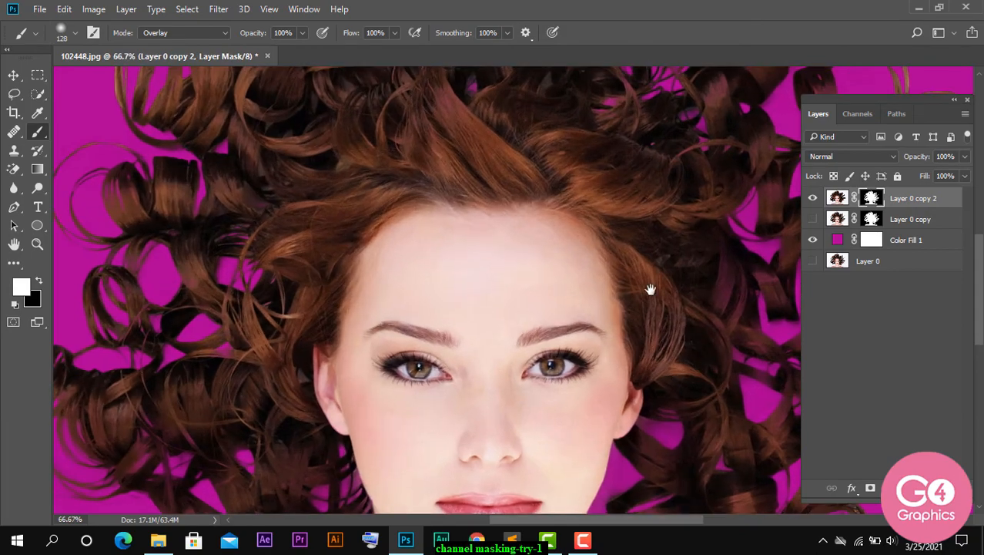
pyautogui.moveTo(651, 290); pyautogui.dragTo(578, 195)
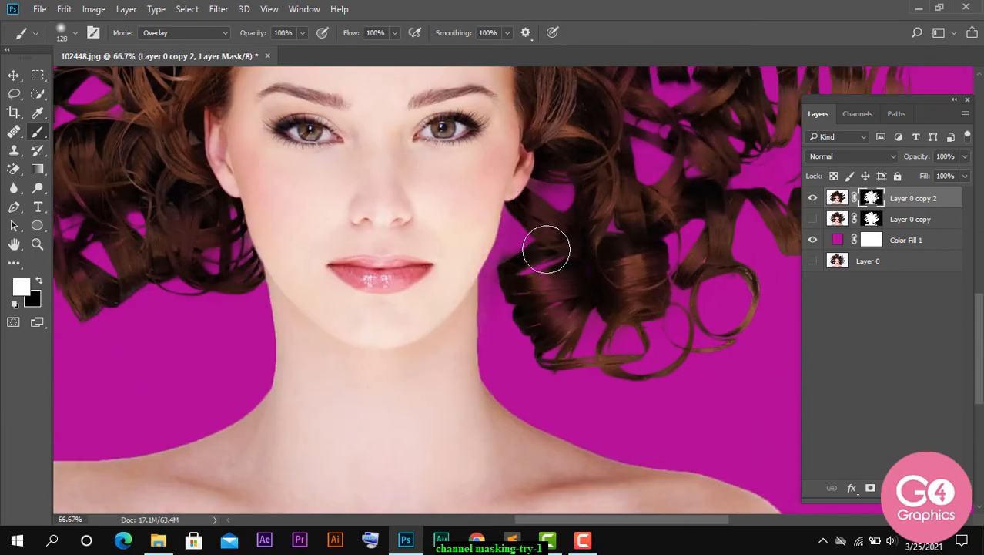
pyautogui.moveTo(781, 191); pyautogui.dragTo(652, 340)
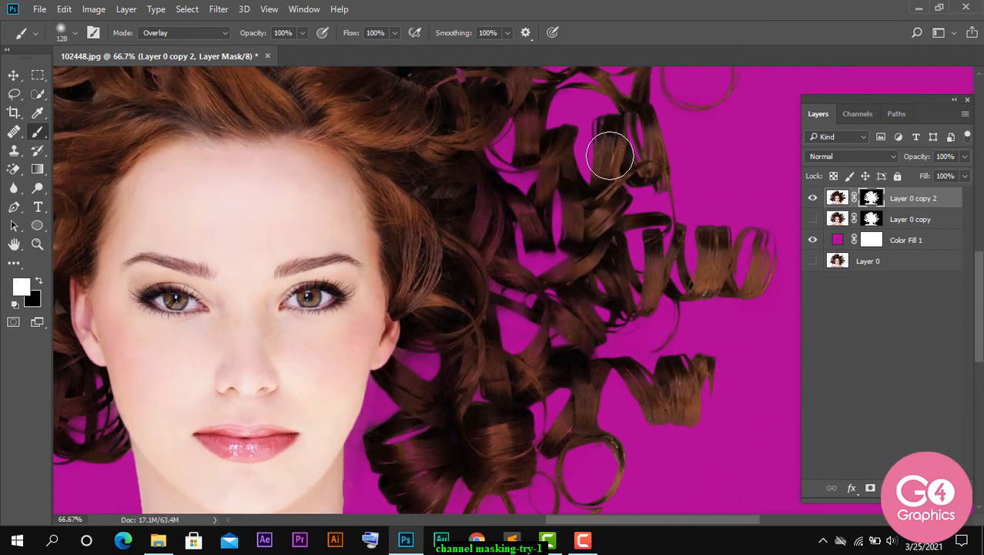
pyautogui.moveTo(604, 171); pyautogui.dragTo(554, 200)
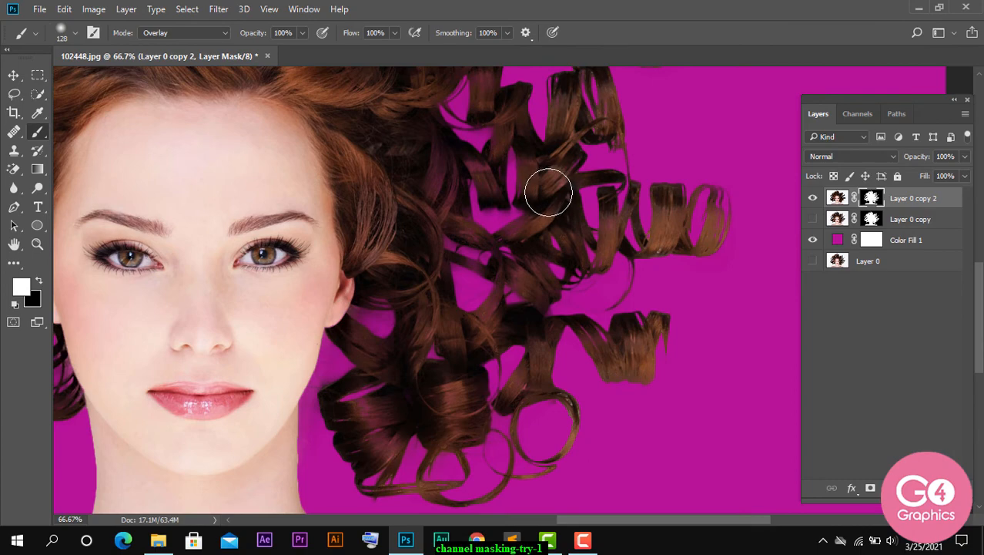
pyautogui.hotkey('ctrl', '+')
pyautogui.hotkey('ctrl', '+')
pyautogui.moveTo(667, 365); pyautogui.dragTo(580, 88)
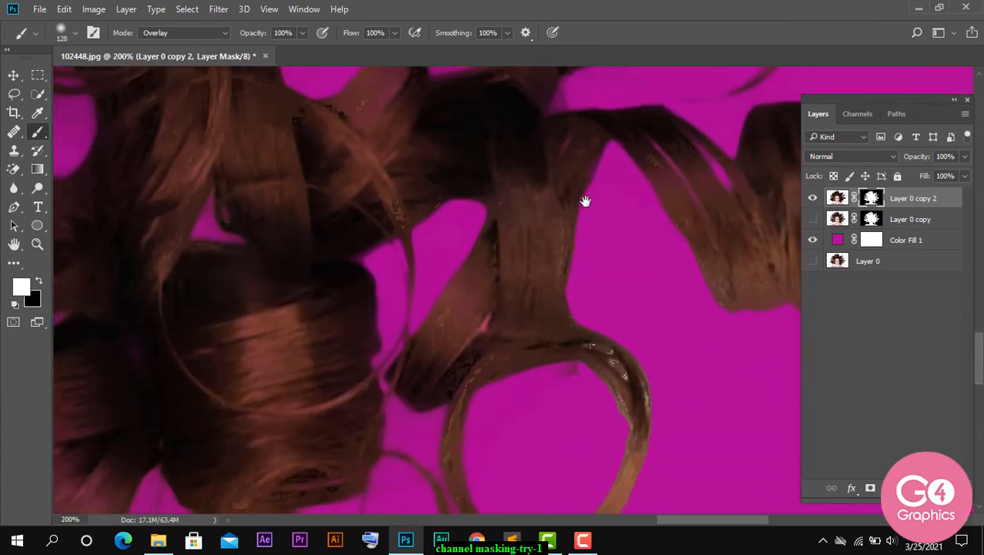
pyautogui.scroll(-3, 587, 254)
pyautogui.moveTo(593, 345); pyautogui.dragTo(563, 319)
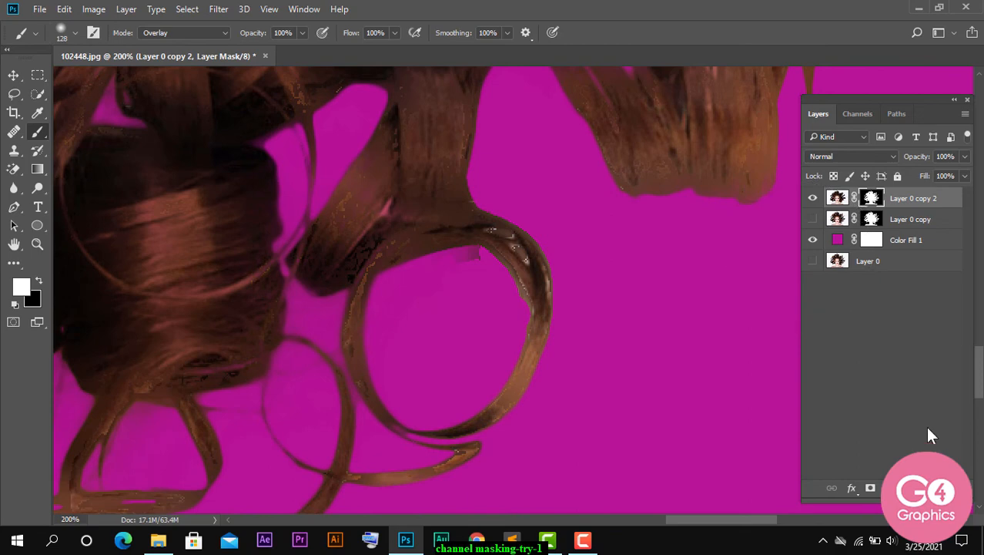
# Step: Add an empty layer above Layer 0 copy 2 and clip it to that layer
pyautogui.hotkey('ctrl', 'shift', 'alt', 'n')
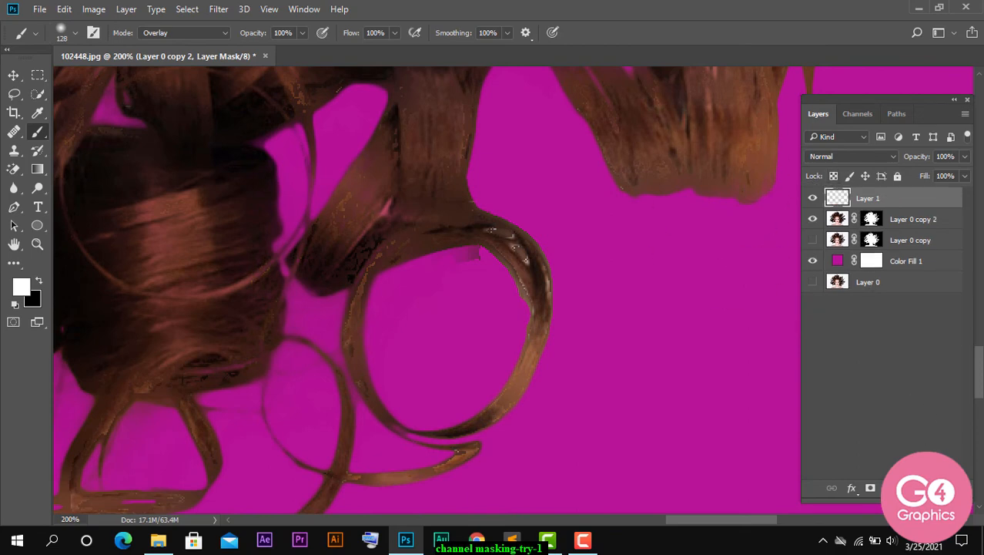
pyautogui.press('x')
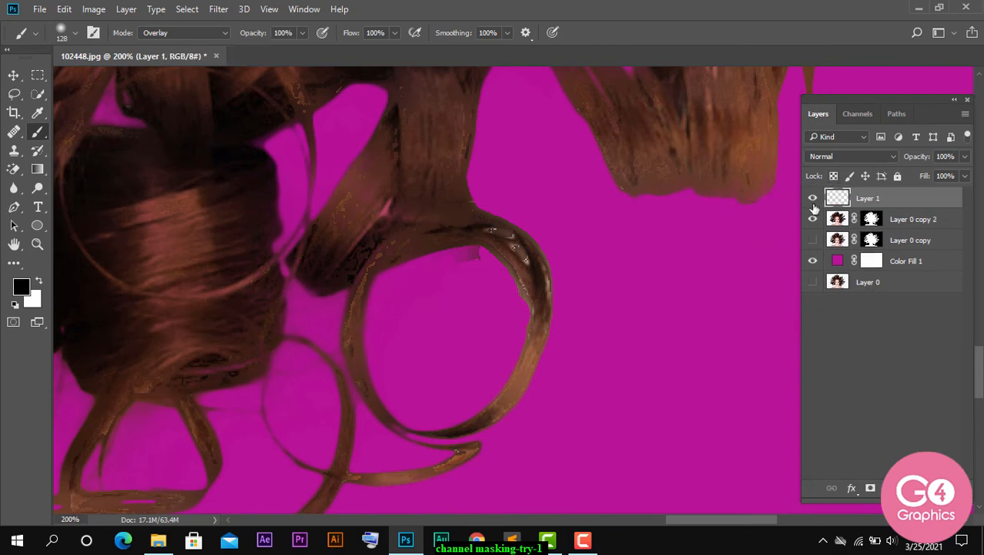
pyautogui.keyDown('alt'); pyautogui.click(877, 201); pyautogui.keyUp('alt')
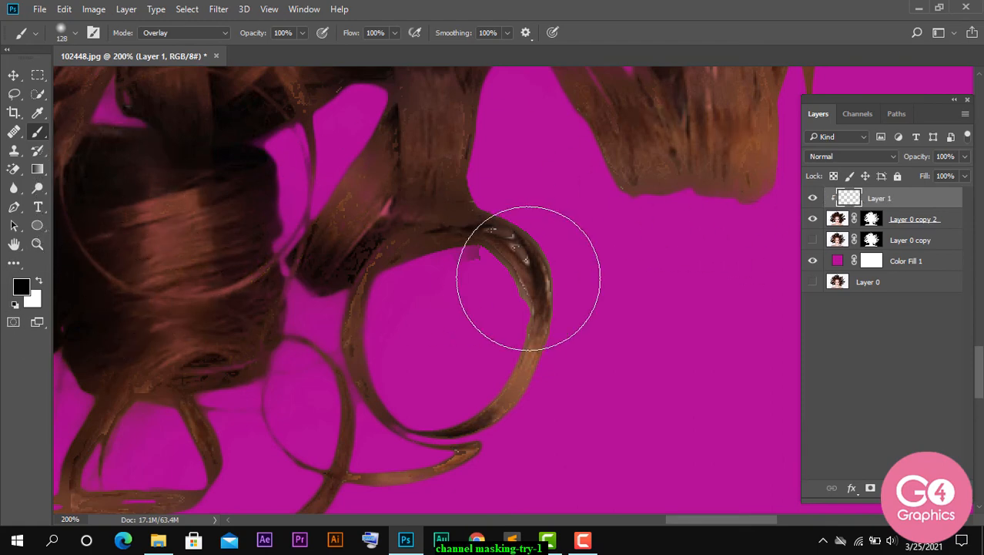
# Step: Paint sampled dark brown over the pale spots along the lower ring curl on the image's right with the brush at size 21
pyautogui.moveTo(519, 277)
pyautogui.mouseDown()
pyautogui.moveTo(536, 297)
pyautogui.moveTo(553, 280)
pyautogui.moveTo(542, 279)
pyautogui.moveTo(548, 288)
pyautogui.mouseUp()
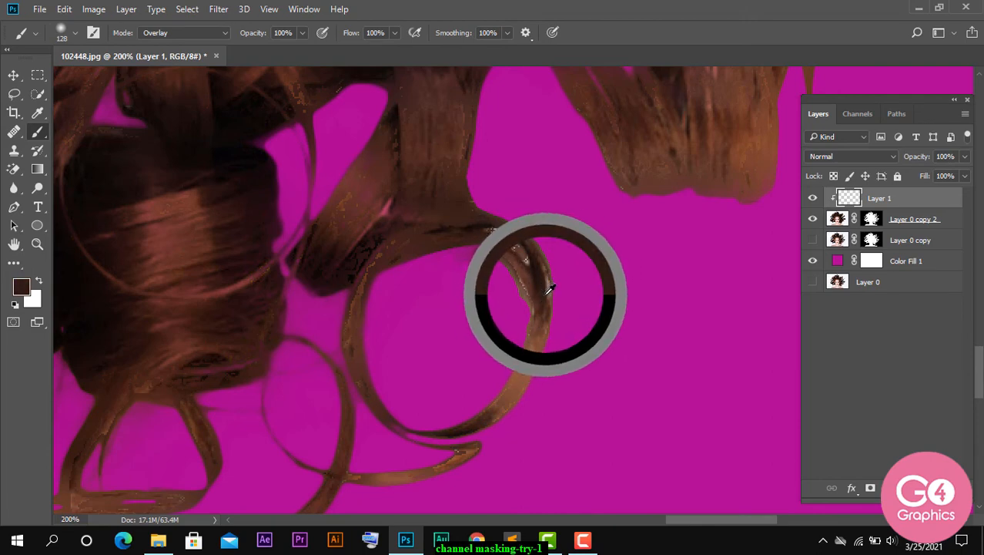
pyautogui.keyDown('alt'); pyautogui.click(534, 293); pyautogui.keyUp('alt')
pyautogui.moveTo(532, 297); pyautogui.dragTo(537, 296)
pyautogui.moveTo(604, 321)
pyautogui.mouseDown()
pyautogui.moveTo(544, 317)
pyautogui.moveTo(570, 322)
pyautogui.moveTo(566, 230)
pyautogui.mouseUp()
pyautogui.moveTo(540, 275)
pyautogui.mouseDown()
pyautogui.moveTo(556, 311)
pyautogui.moveTo(534, 281)
pyautogui.moveTo(527, 297)
pyautogui.moveTo(528, 237)
pyautogui.moveTo(501, 228)
pyautogui.moveTo(512, 253)
pyautogui.moveTo(516, 235)
pyautogui.moveTo(532, 278)
pyautogui.moveTo(530, 356)
pyautogui.moveTo(526, 325)
pyautogui.moveTo(534, 347)
pyautogui.moveTo(513, 384)
pyautogui.mouseUp()
# Step: Paint brown over the discoloured specks and lower edges of the outer coiled curls on the image's right, switching the brush mode to Normal
pyautogui.press('space')
pyautogui.moveTo(747, 219)
pyautogui.mouseDown()
pyautogui.moveTo(681, 250)
pyautogui.moveTo(597, 334)
pyautogui.mouseUp()
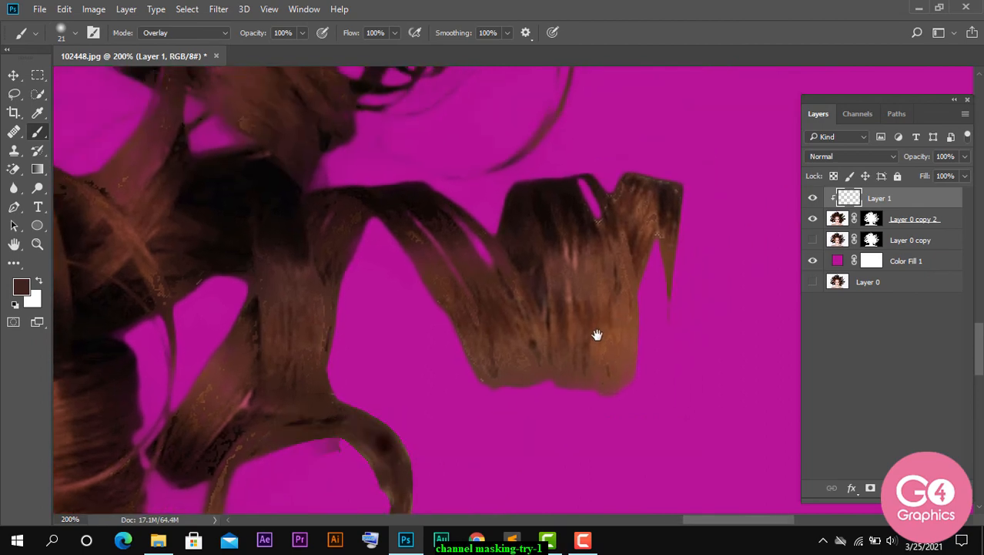
pyautogui.moveTo(635, 238); pyautogui.dragTo(646, 196)
pyautogui.press('space')
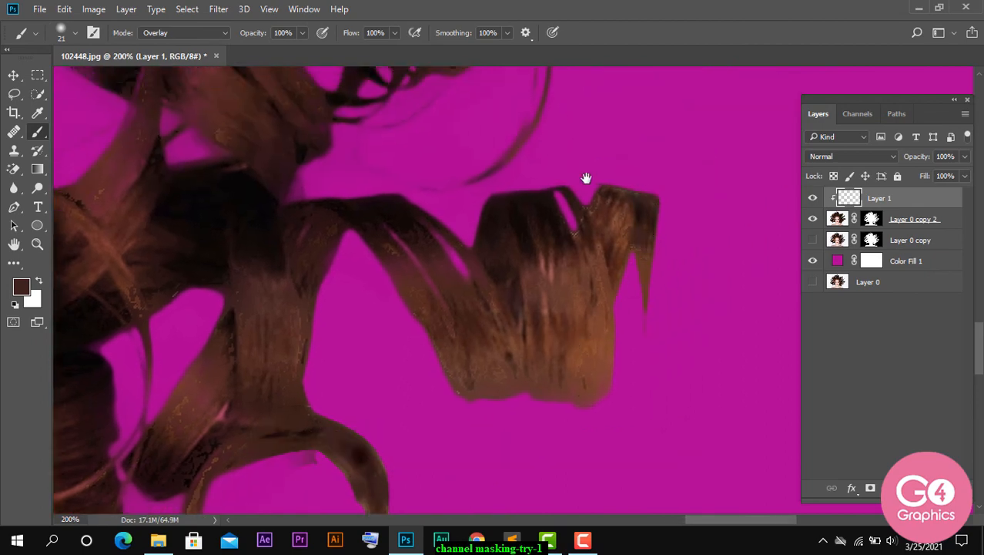
pyautogui.moveTo(587, 178)
pyautogui.mouseDown()
pyautogui.moveTo(626, 356)
pyautogui.moveTo(454, 350)
pyautogui.moveTo(446, 362)
pyautogui.mouseUp()
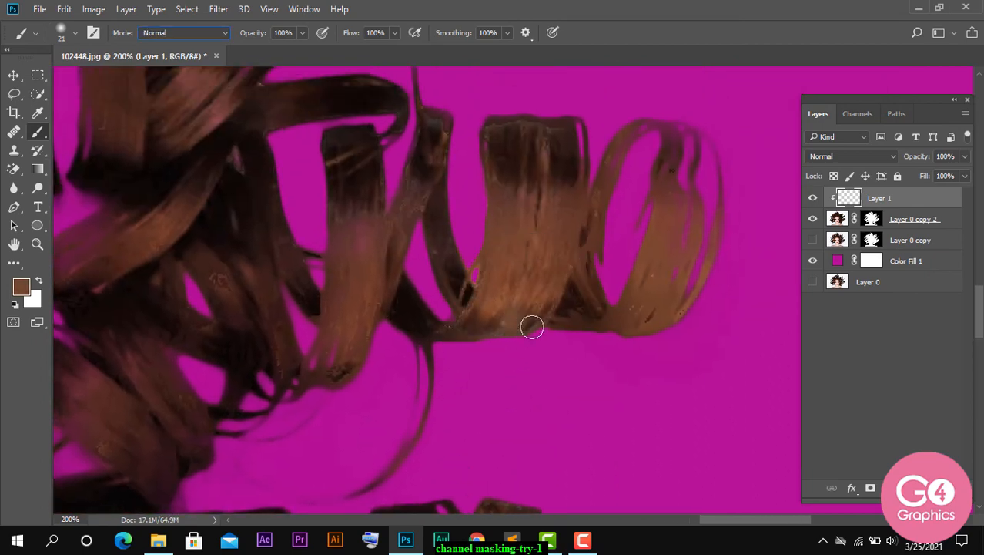
pyautogui.keyDown('alt'); pyautogui.click(524, 300); pyautogui.keyUp('alt')
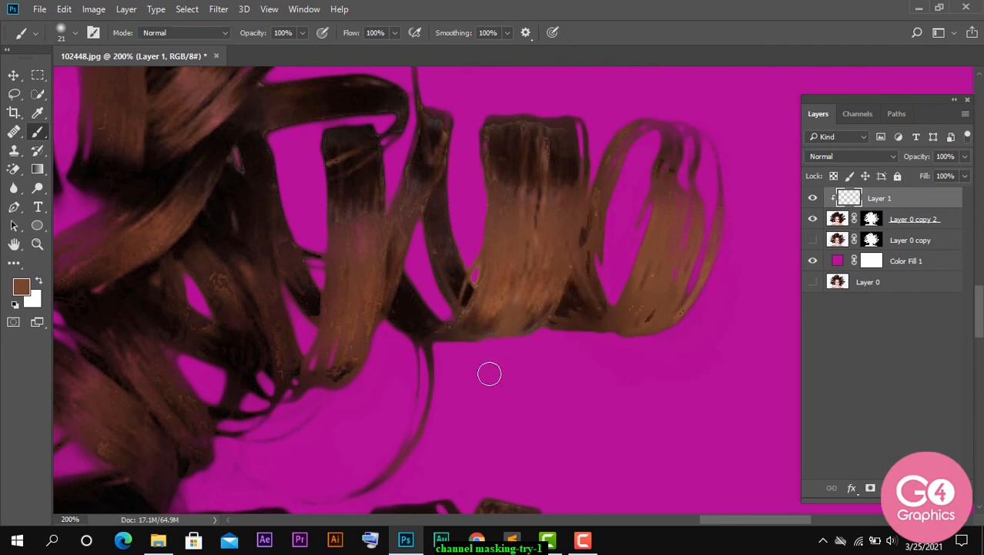
# Step: Paint sampled brown over the discoloured strands where the large thin loops meet on the image's upper right
pyautogui.press('space')
pyautogui.moveTo(412, 165); pyautogui.dragTo(492, 306)
pyautogui.moveTo(415, 202); pyautogui.dragTo(463, 378)
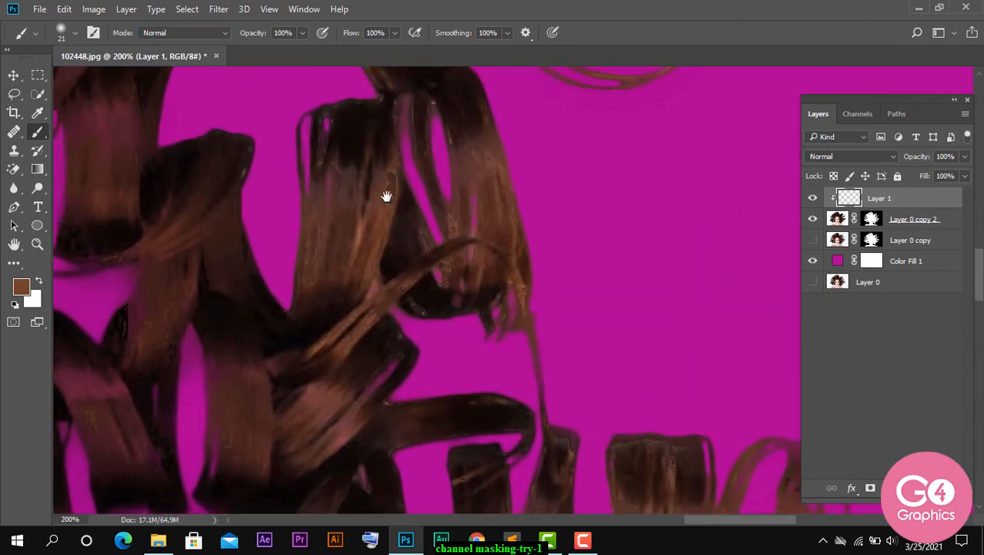
pyautogui.moveTo(386, 196); pyautogui.dragTo(437, 350)
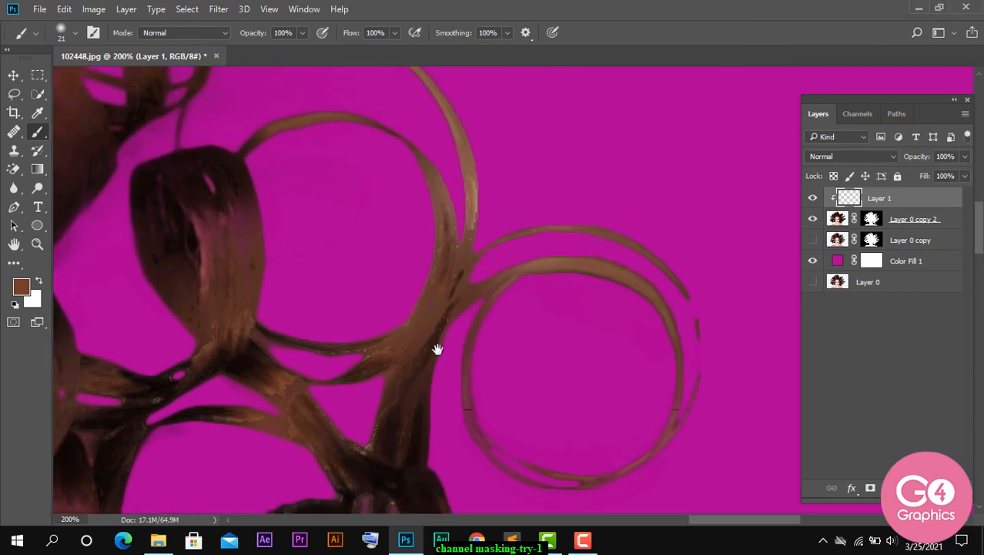
pyautogui.keyDown('alt'); pyautogui.click(471, 162); pyautogui.keyUp('alt')
pyautogui.moveTo(478, 234); pyautogui.dragTo(475, 209)
pyautogui.moveTo(366, 232); pyautogui.dragTo(519, 268)
pyautogui.moveTo(630, 248)
pyautogui.mouseDown()
pyautogui.moveTo(635, 222)
pyautogui.moveTo(633, 253)
pyautogui.mouseUp()
# Step: Paint sampled browns over the pale short strands and the diagonal strand where they cross in the upper curls on the image's left
pyautogui.press('space')
pyautogui.moveTo(374, 242); pyautogui.dragTo(739, 266)
pyautogui.moveTo(292, 246); pyautogui.dragTo(732, 297)
pyautogui.moveTo(278, 254); pyautogui.dragTo(724, 309)
pyautogui.moveTo(395, 303); pyautogui.dragTo(451, 347)
pyautogui.keyDown('alt'); pyautogui.click(375, 324); pyautogui.keyUp('alt')
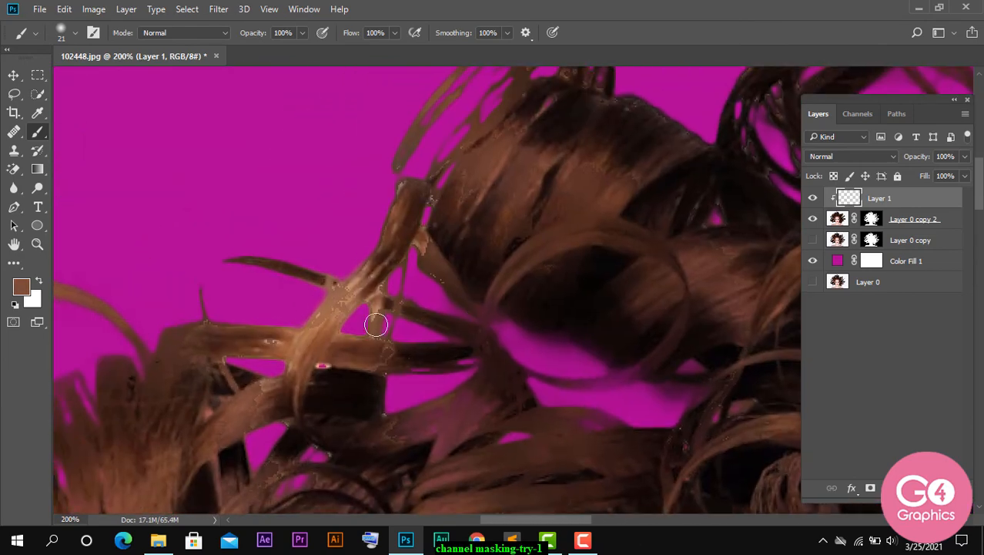
pyautogui.moveTo(376, 325); pyautogui.dragTo(376, 305)
pyautogui.keyDown('alt'); pyautogui.click(382, 260); pyautogui.keyUp('alt')
pyautogui.keyDown('alt'); pyautogui.click(368, 270); pyautogui.keyUp('alt')
pyautogui.moveTo(370, 271); pyautogui.dragTo(301, 353)
# Step: Even out the lower diagonal strand, the horizontal strand and the dark curl beneath the crossing by painting with sampled browns
pyautogui.keyDown('alt'); pyautogui.click(335, 288); pyautogui.keyUp('alt')
pyautogui.keyDown('alt'); pyautogui.click(275, 346); pyautogui.keyUp('alt')
pyautogui.moveTo(339, 299)
pyautogui.mouseDown()
pyautogui.moveTo(292, 349)
pyautogui.moveTo(312, 367)
pyautogui.mouseUp()
pyautogui.click(343, 299)
pyautogui.keyDown('alt'); pyautogui.click(281, 342); pyautogui.keyUp('alt')
pyautogui.keyDown('alt'); pyautogui.click(330, 368); pyautogui.keyUp('alt')
pyautogui.keyDown('alt'); pyautogui.click(386, 368); pyautogui.keyUp('alt')
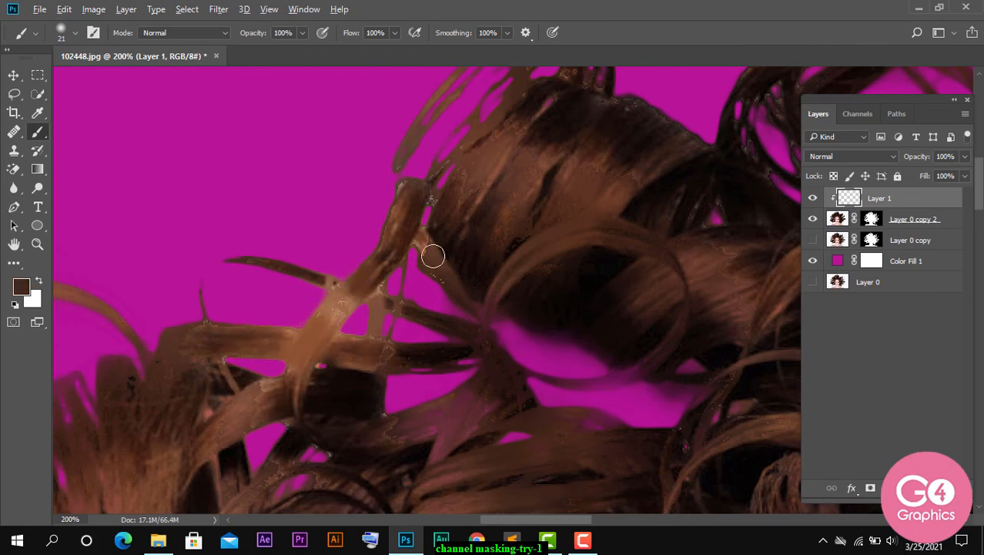
pyautogui.keyDown('alt'); pyautogui.click(417, 227); pyautogui.keyUp('alt')
pyautogui.press('space')
pyautogui.moveTo(374, 293); pyautogui.dragTo(487, 109)
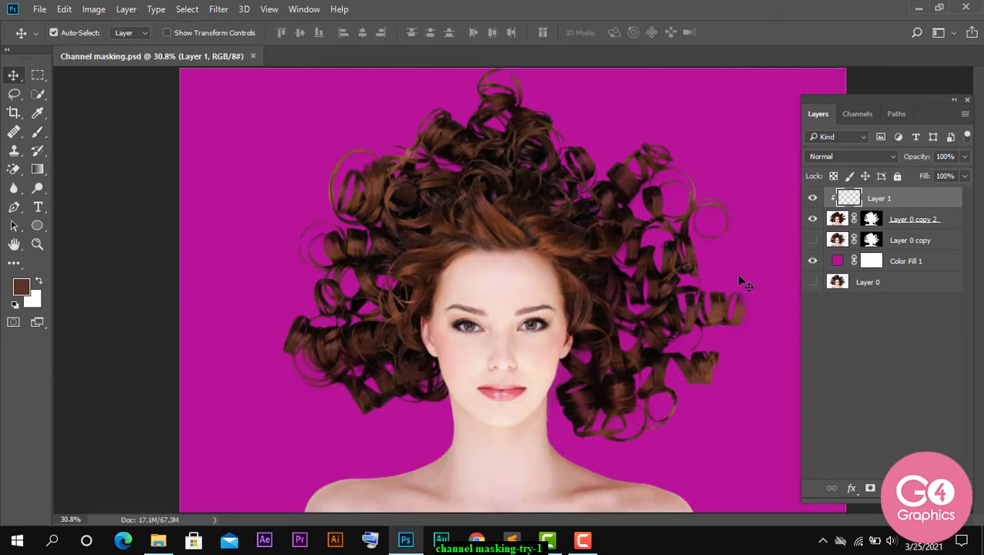
# Step: Change the Color Fill 1 background to teal, hex 13a7b8
pyautogui.doubleClick(840, 261)
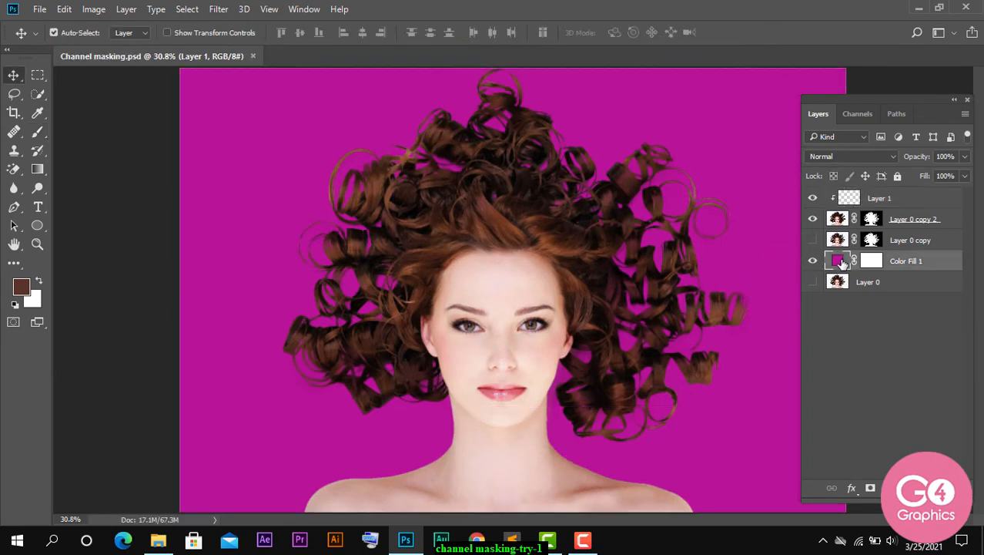
pyautogui.moveTo(450, 99); pyautogui.dragTo(668, 126)
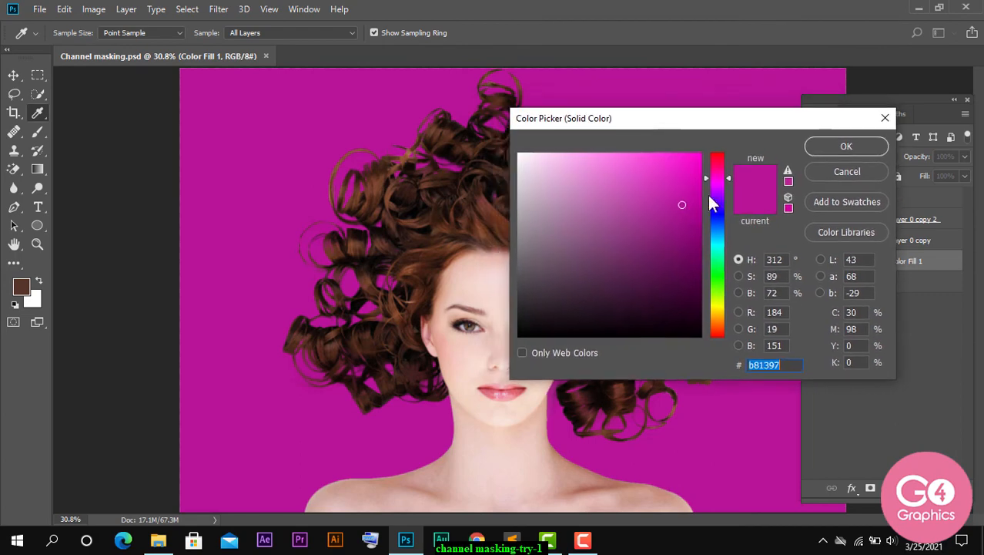
pyautogui.moveTo(710, 195); pyautogui.dragTo(717, 243)
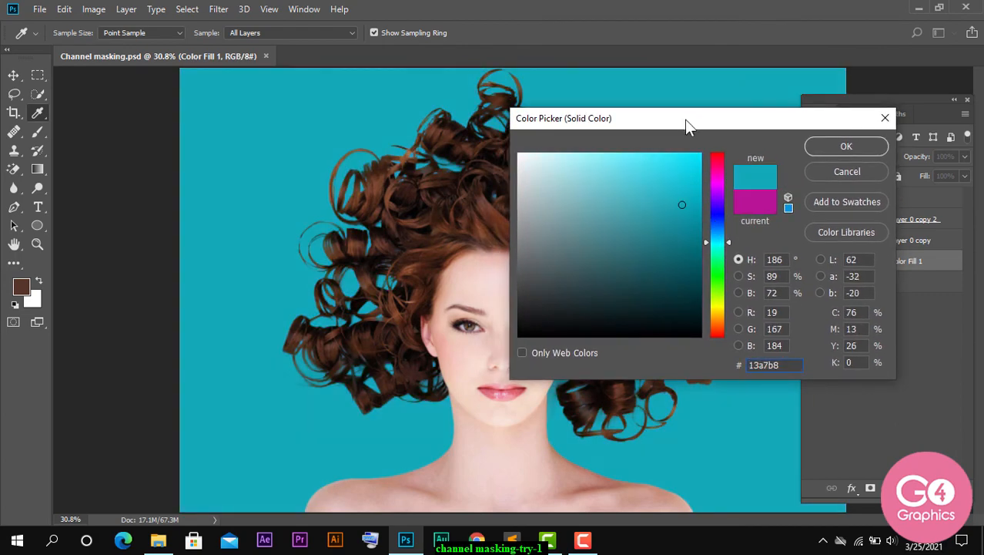
pyautogui.click(825, 150)
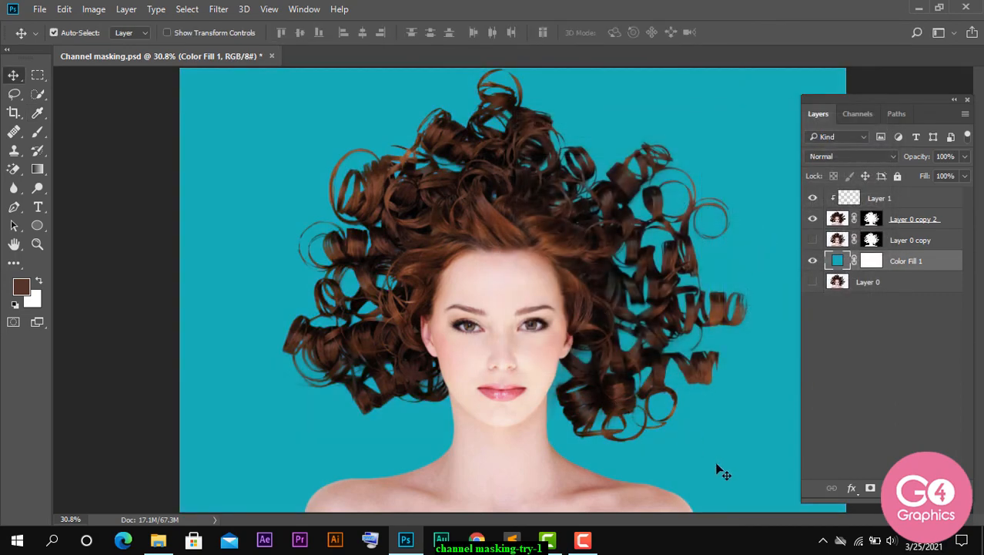